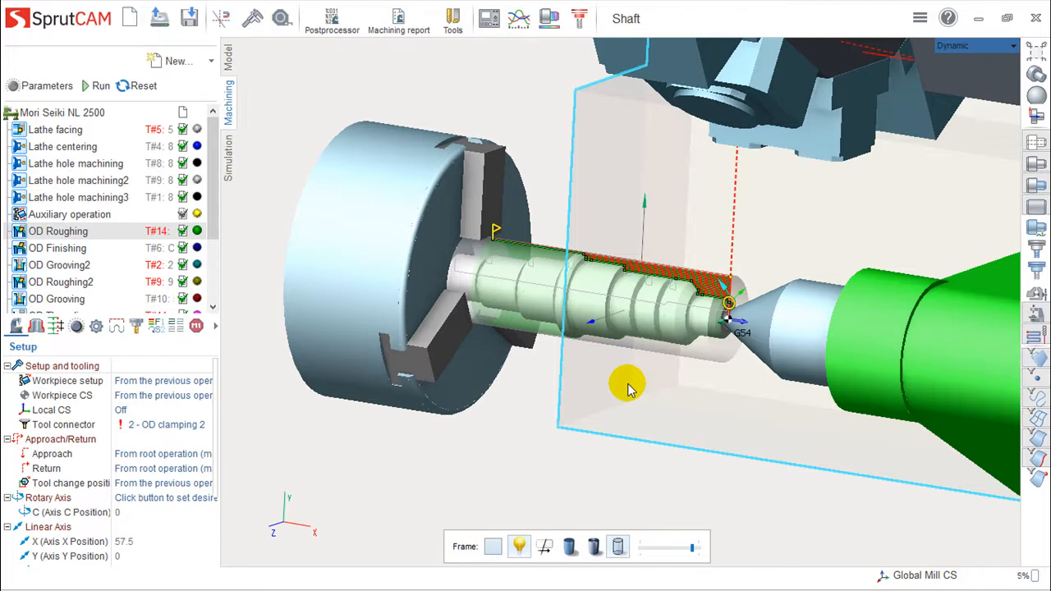
# Examine the chucked shaft, the tailstock and the OD Roughing toolpath from several angles and close up.
pyautogui.scroll(-3, 608, 321)
pyautogui.moveTo(607, 321); pyautogui.dragTo(720, 261, button='right')
pyautogui.scroll(-3, 634, 330)
pyautogui.moveTo(720, 261); pyautogui.dragTo(831, 244, button='middle')
pyautogui.scroll(6, 608, 279)
pyautogui.scroll(-5, 597, 322)
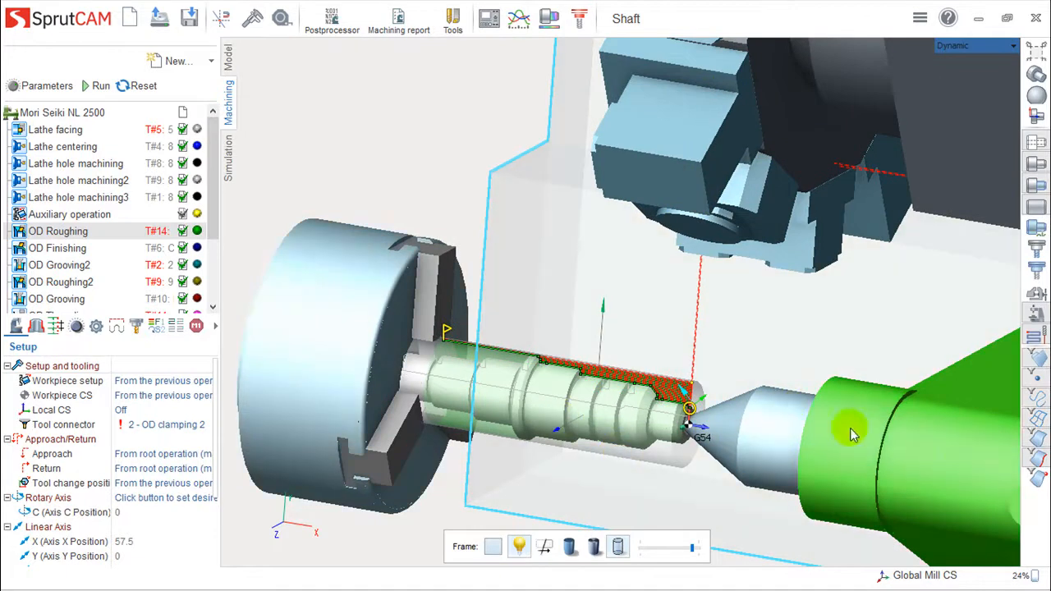
pyautogui.scroll(-3, 653, 398)
pyautogui.scroll(5, 653, 398)
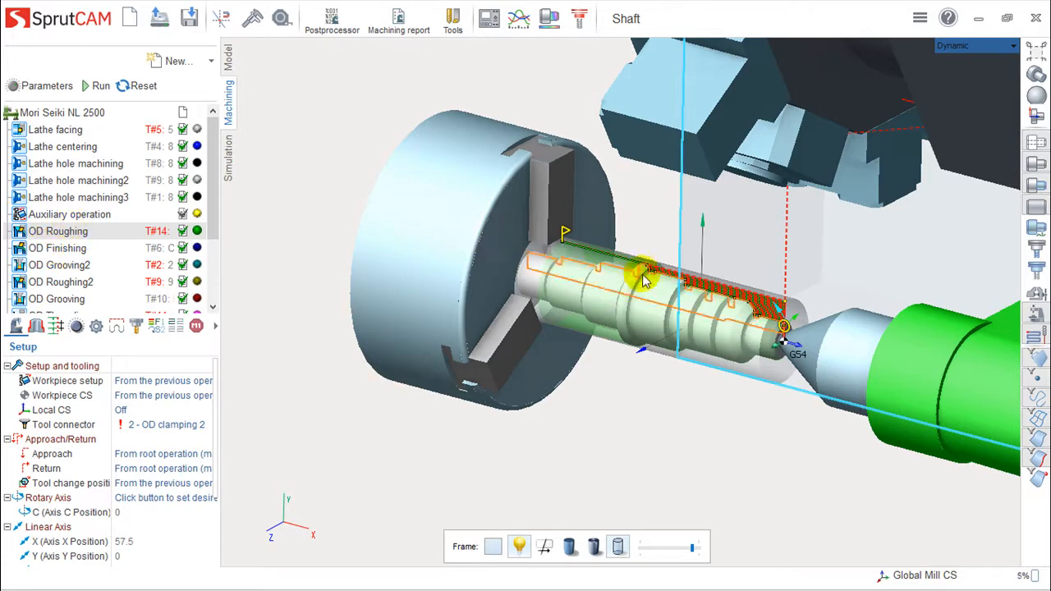
pyautogui.scroll(5, 636, 283)
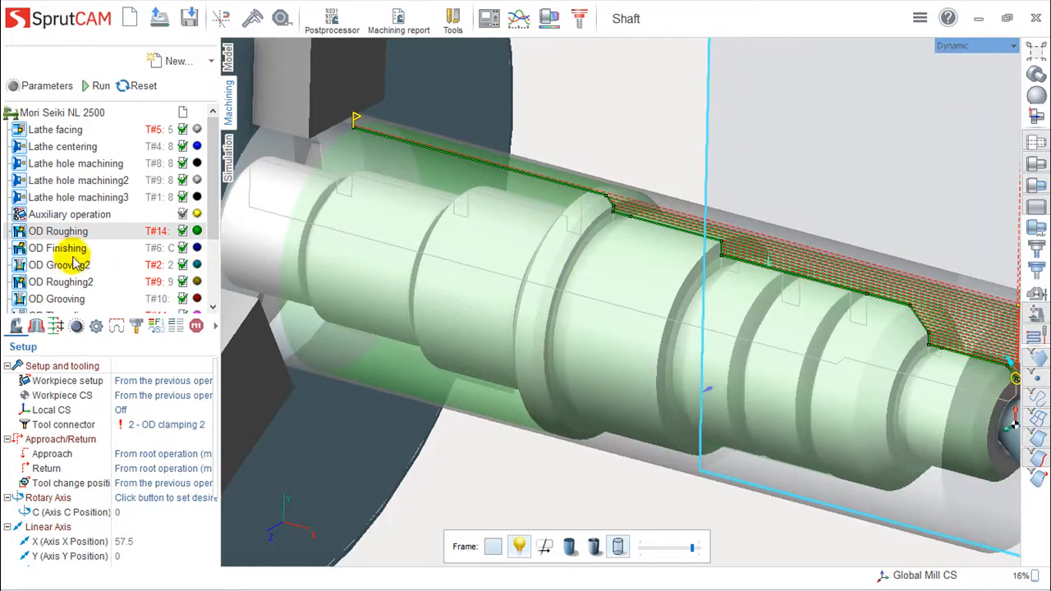
# Open the OD Roughing operation's parameters and review the tool's available insert types and toolholder groups.
pyautogui.doubleClick(74, 231)
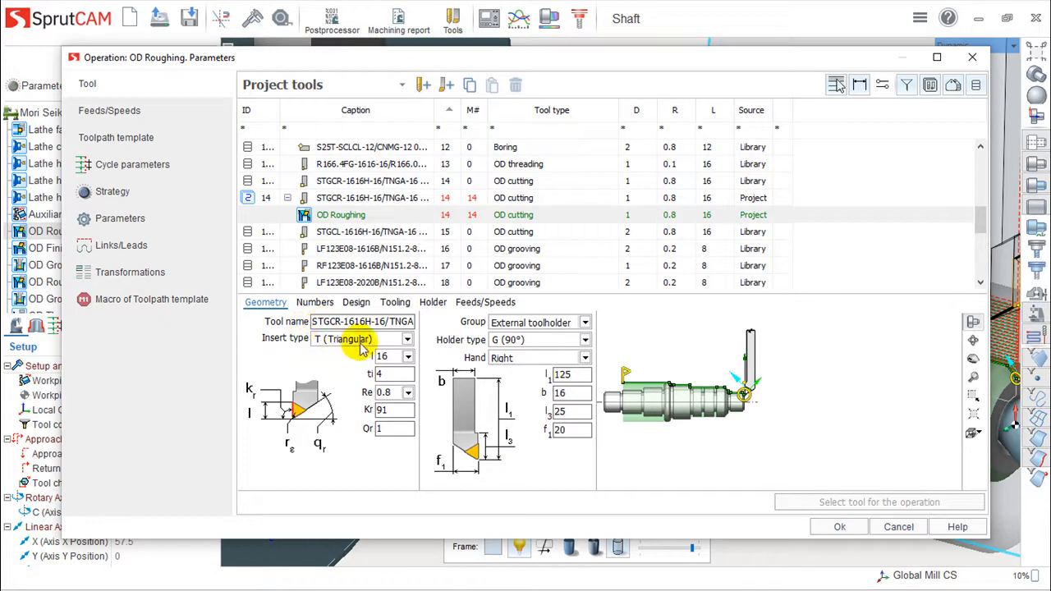
pyautogui.click(408, 339)
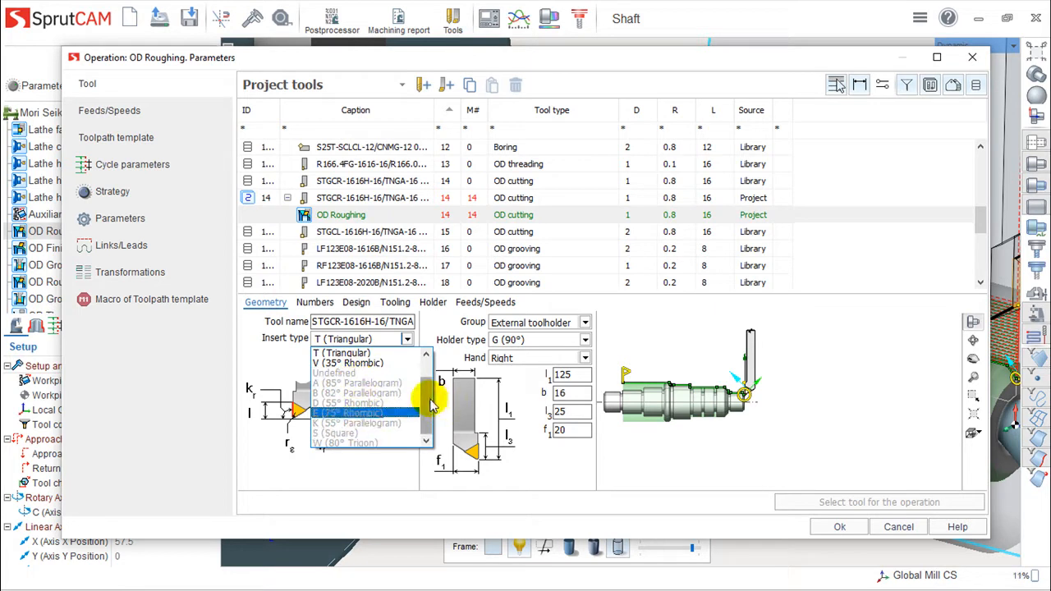
pyautogui.click(874, 349)
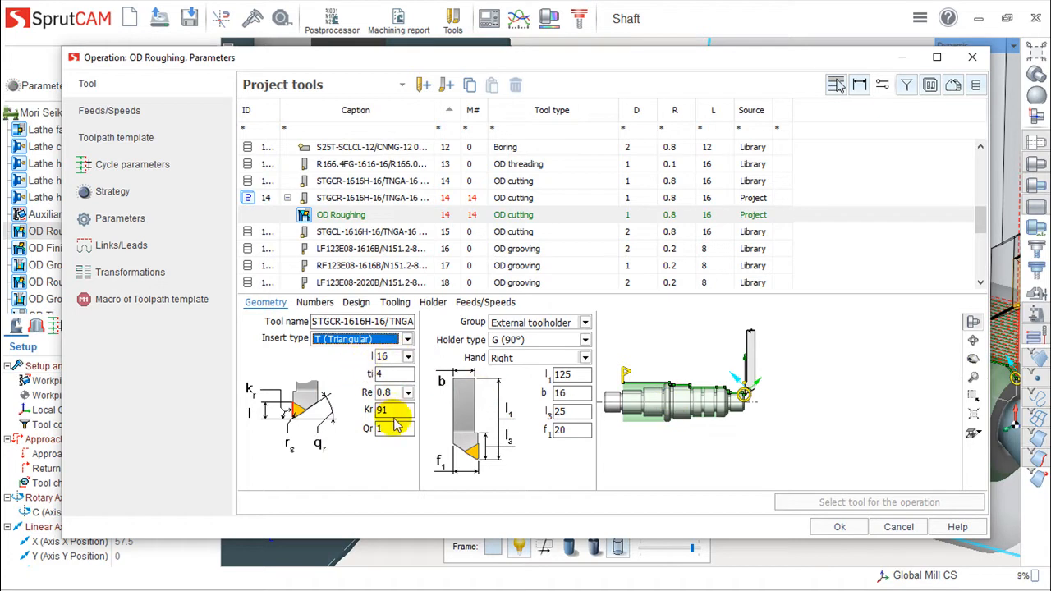
pyautogui.click(585, 322)
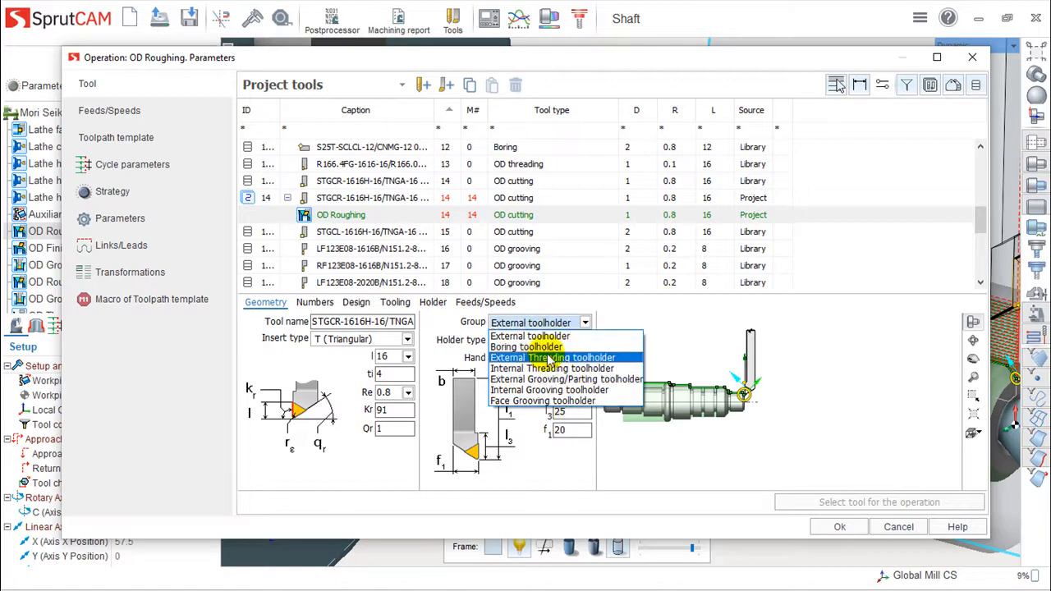
pyautogui.click(826, 337)
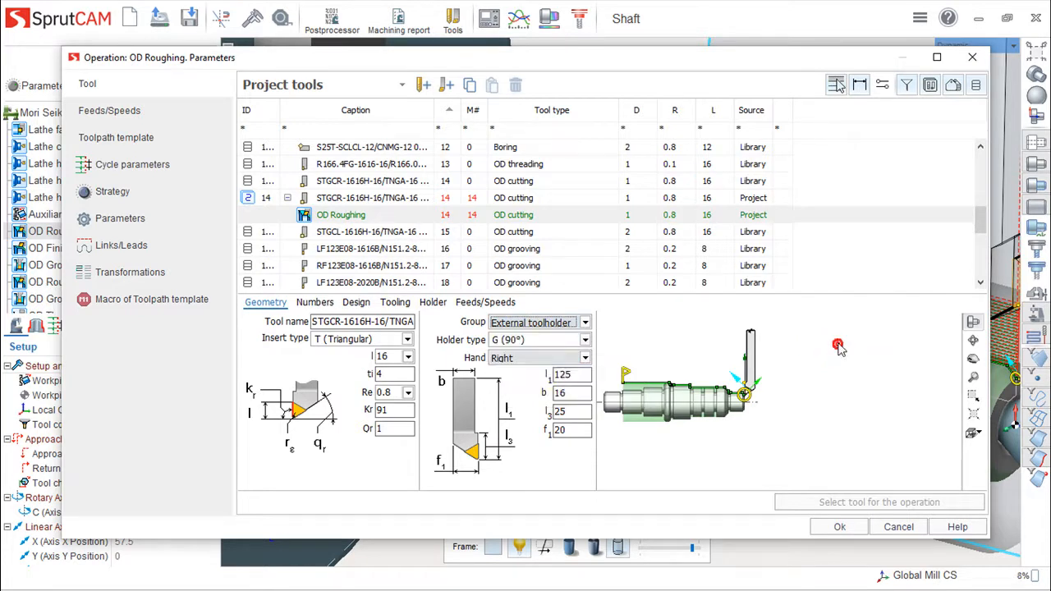
# Try holder type B (75°) for the roughing tool, and settle on A (90°).
pyautogui.click(586, 339)
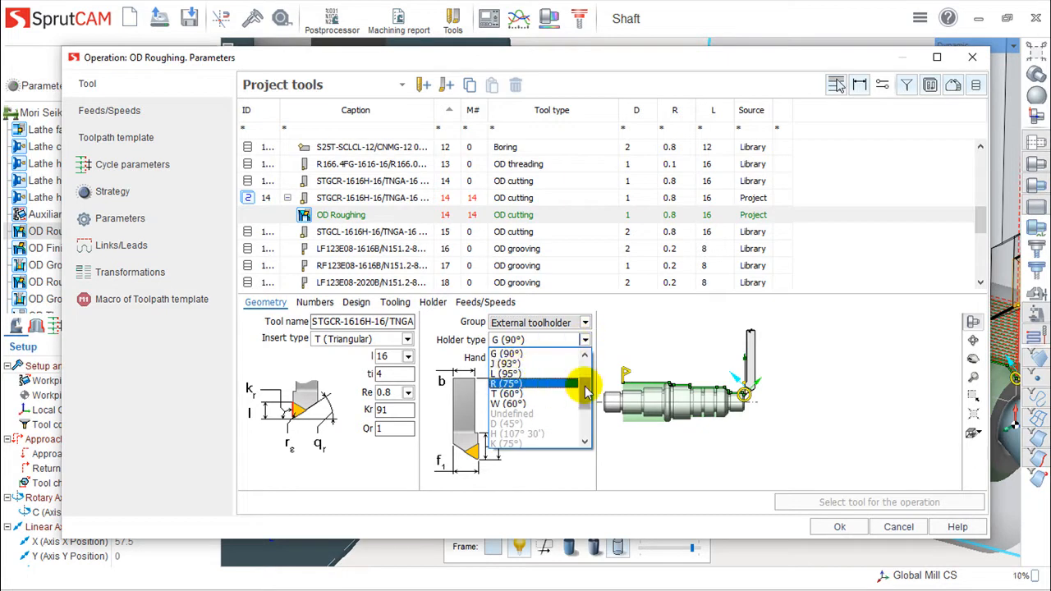
pyautogui.moveTo(583, 387); pyautogui.dragTo(602, 346)
pyautogui.click(509, 364)
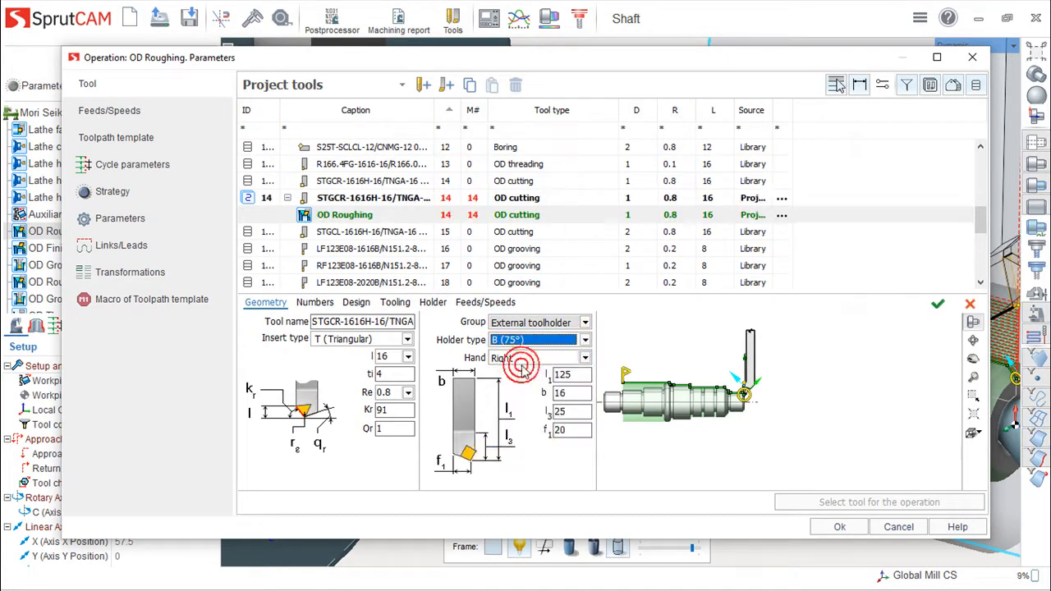
pyautogui.click(586, 340)
pyautogui.click(586, 365)
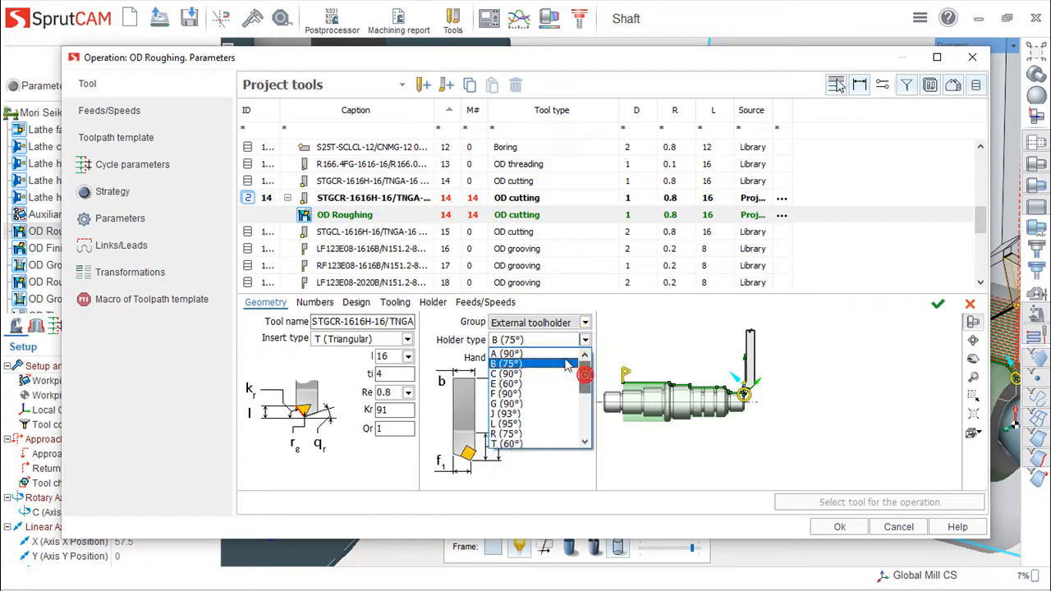
pyautogui.click(525, 354)
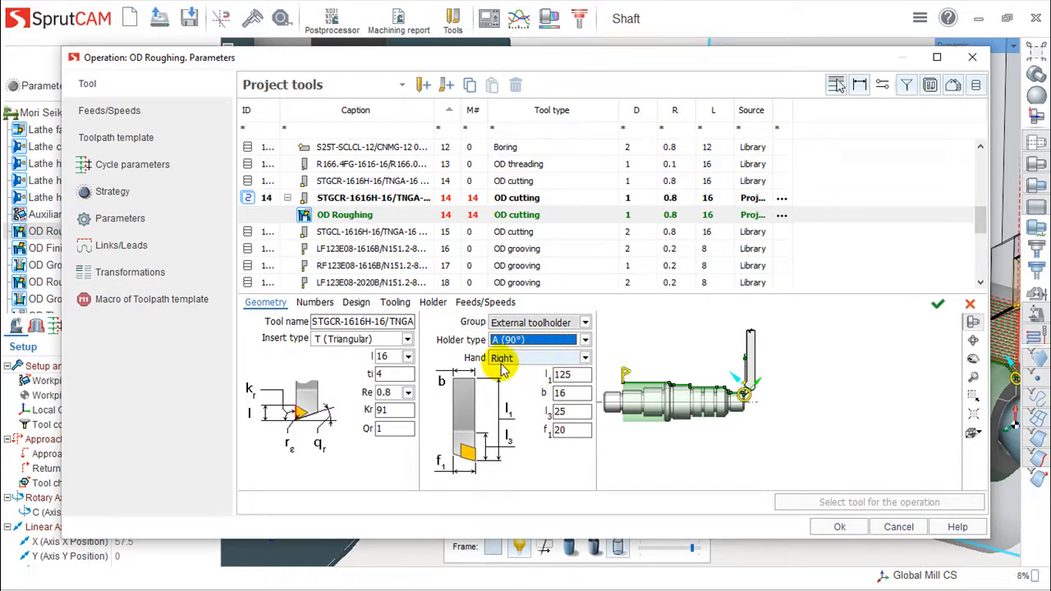
# Switch the toolholder's hand to Left and back to Right to compare the two orientations.
pyautogui.click(584, 358)
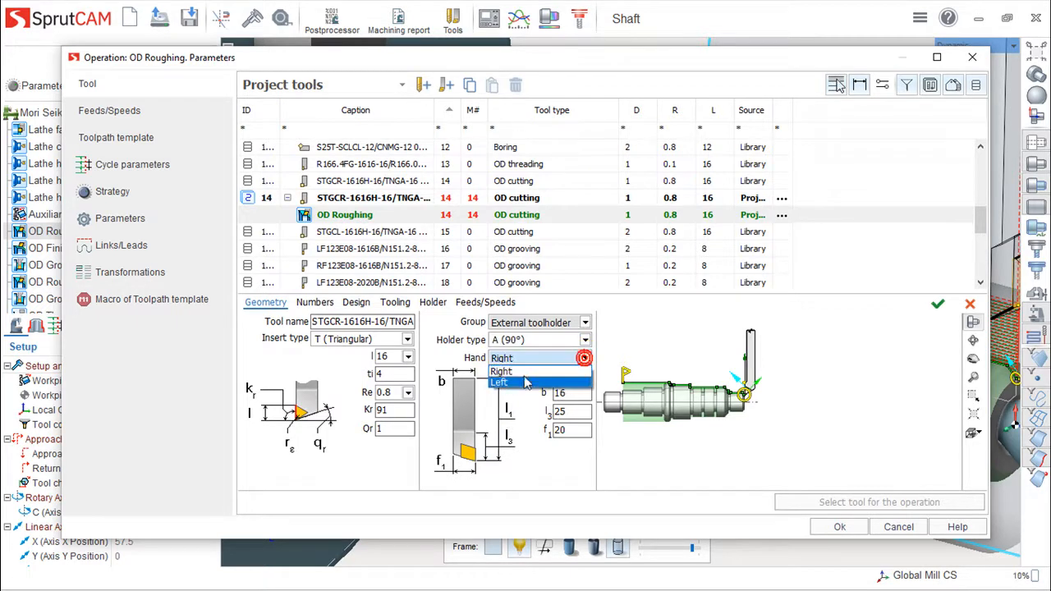
pyautogui.click(510, 383)
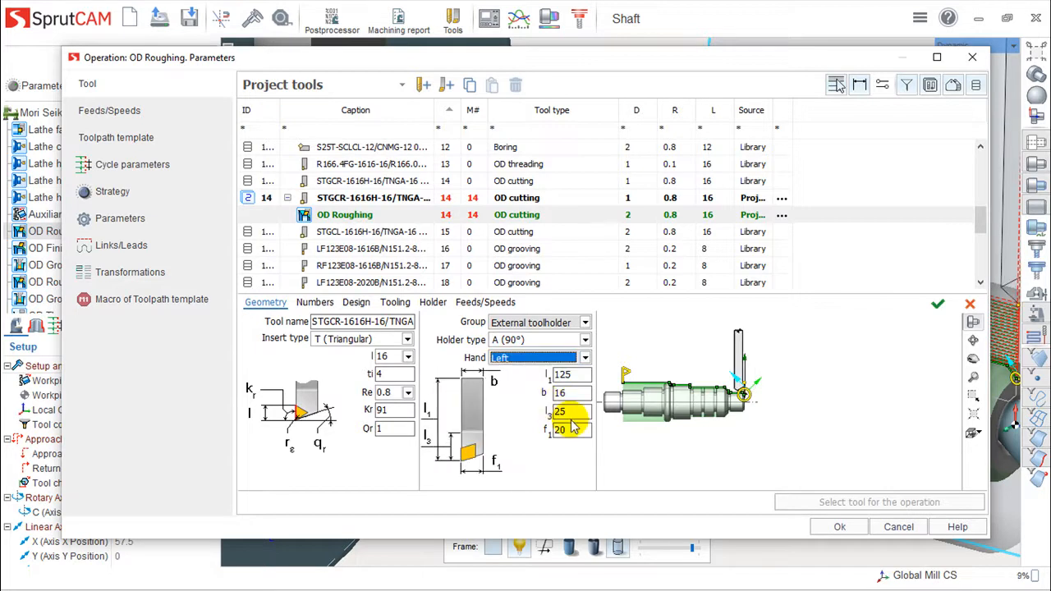
pyautogui.click(585, 358)
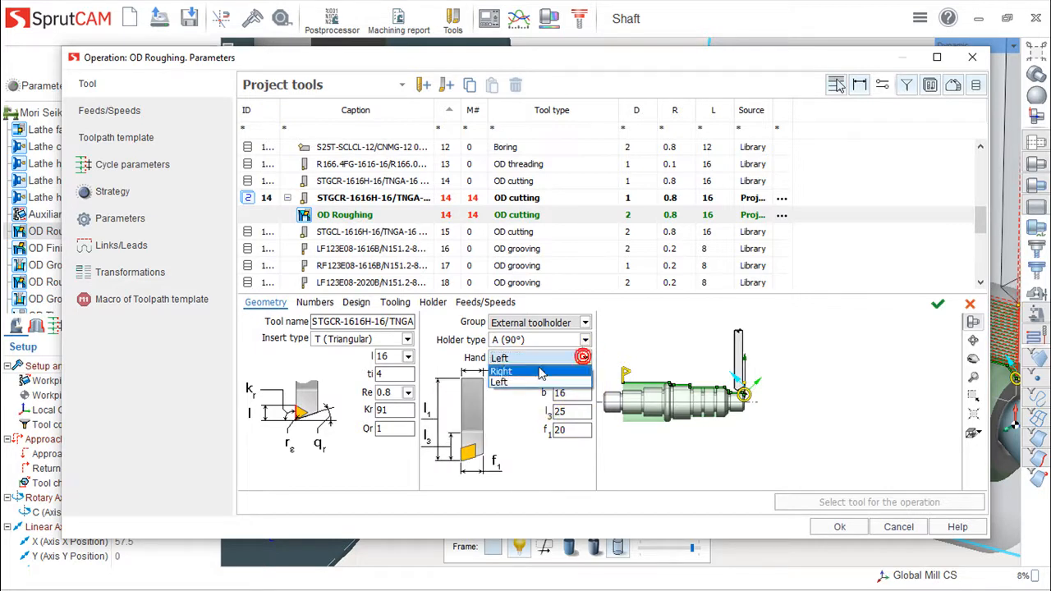
pyautogui.click(518, 373)
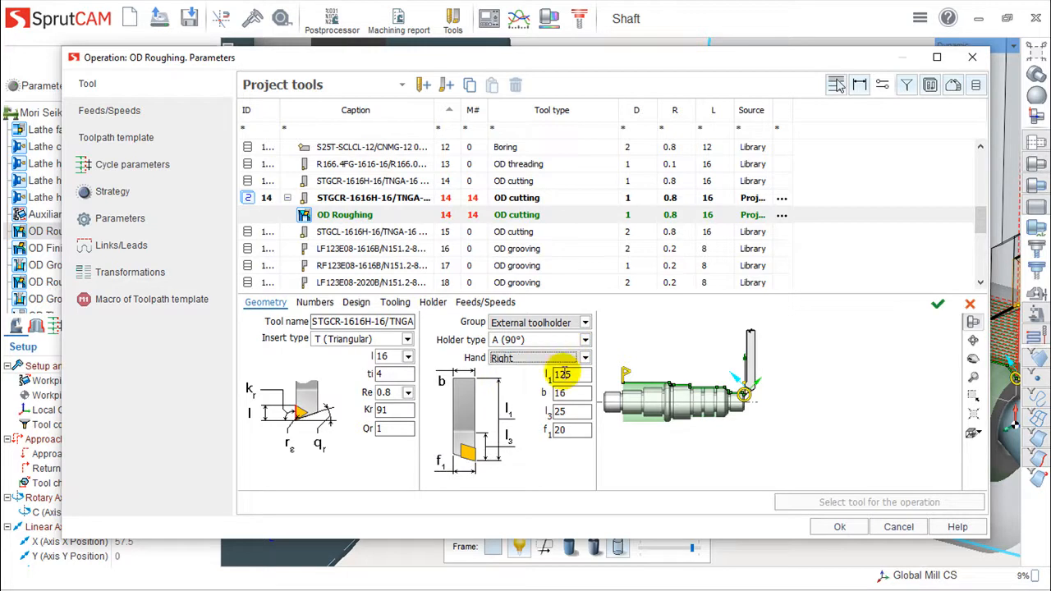
pyautogui.click(558, 392)
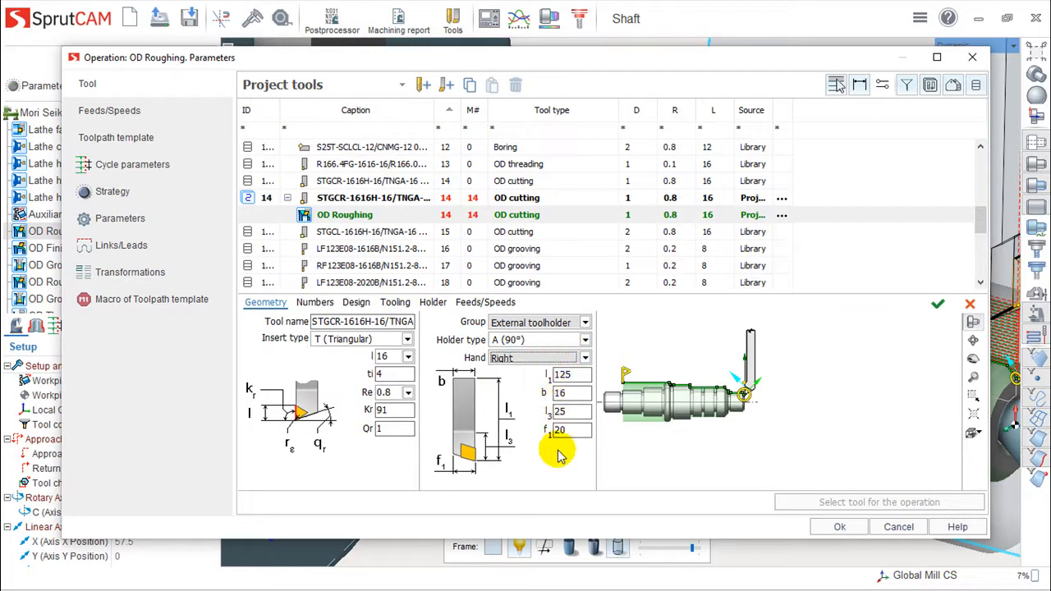
# Review the roughing tool's identification and corrector numbers and its design settings, including the cutting directions.
pyautogui.click(313, 308)
pyautogui.click(314, 304)
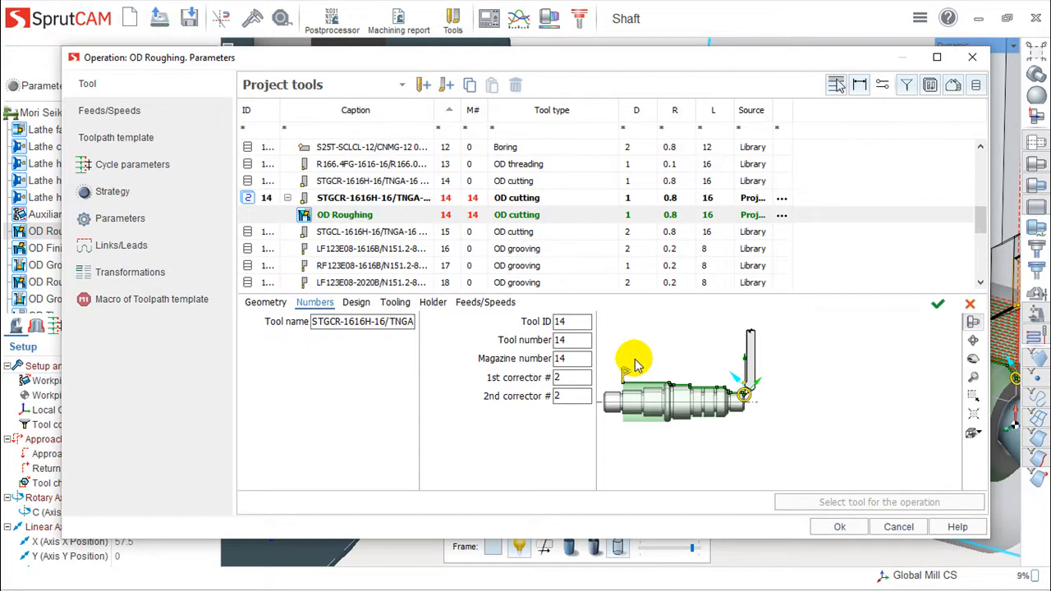
pyautogui.click(355, 302)
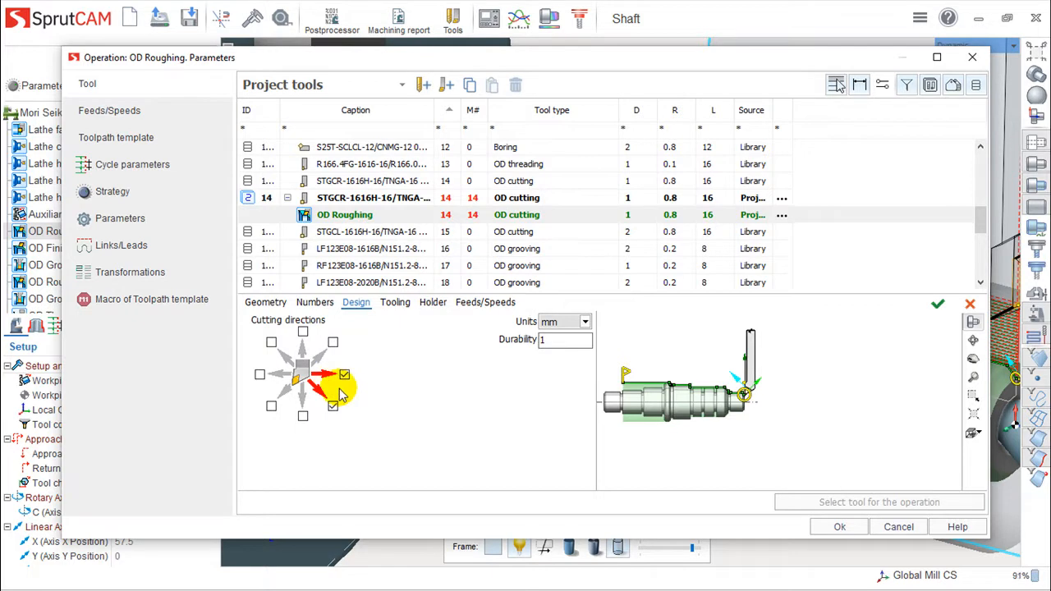
# Try the Direct fixing direction and the overhang option, restoring Inverted with overhang off.
pyautogui.click(395, 302)
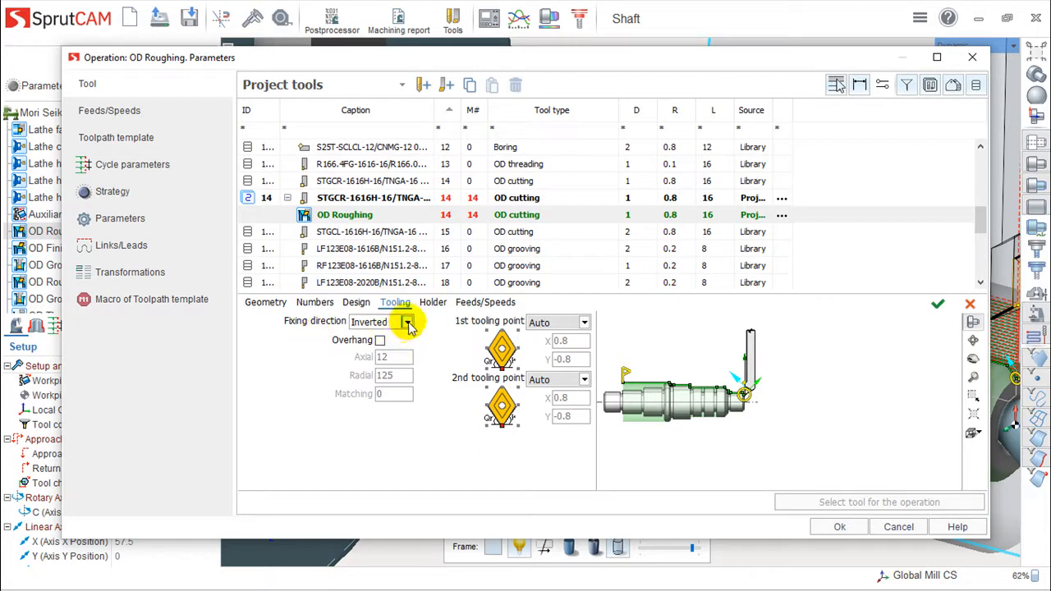
pyautogui.click(406, 322)
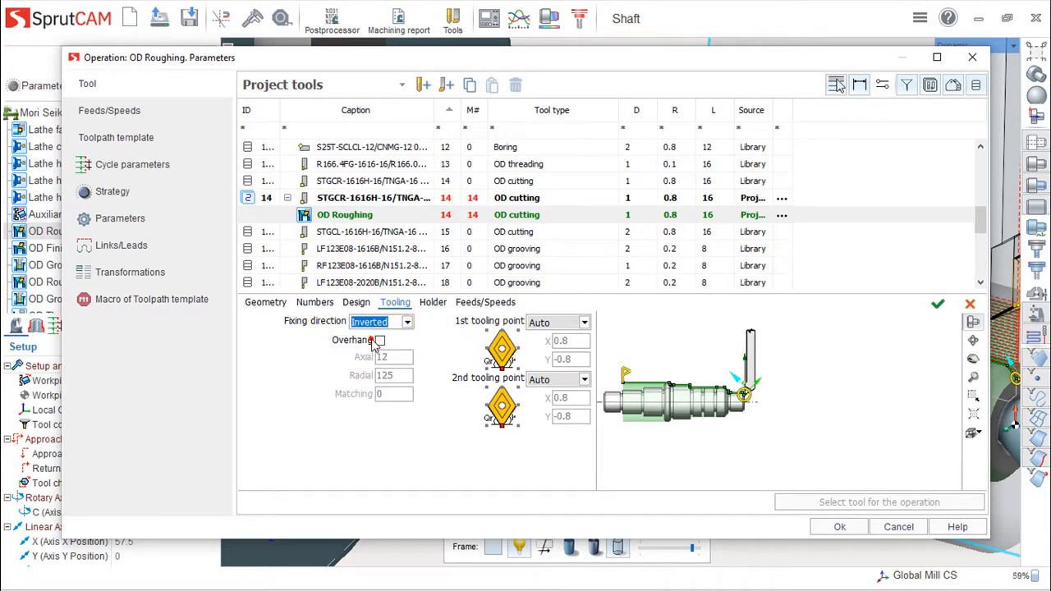
pyautogui.click(366, 336)
pyautogui.click(406, 322)
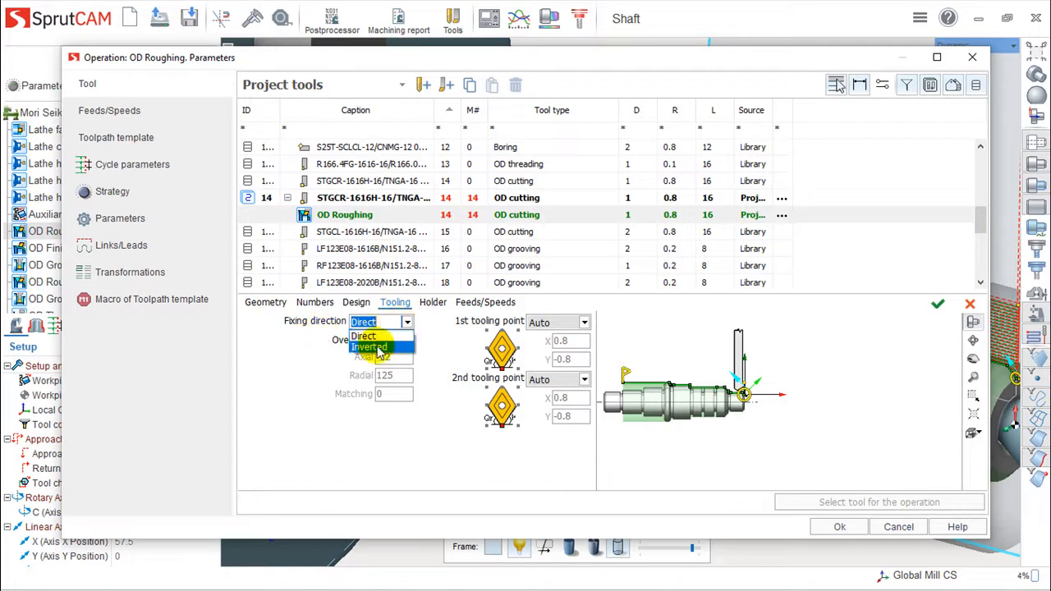
pyautogui.click(369, 336)
pyautogui.click(408, 321)
pyautogui.click(368, 347)
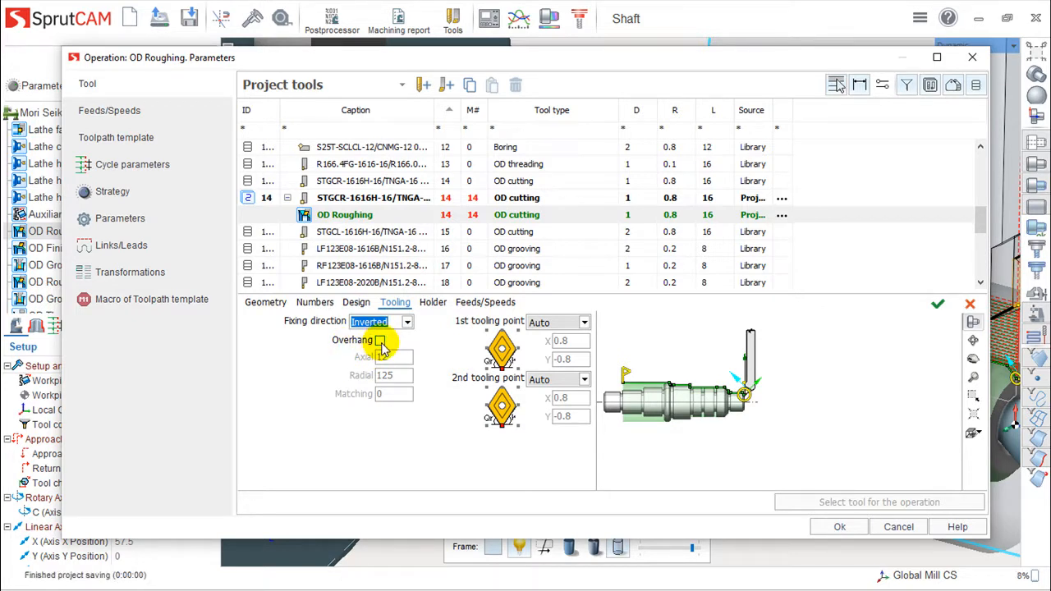
pyautogui.click(380, 342)
pyautogui.click(380, 341)
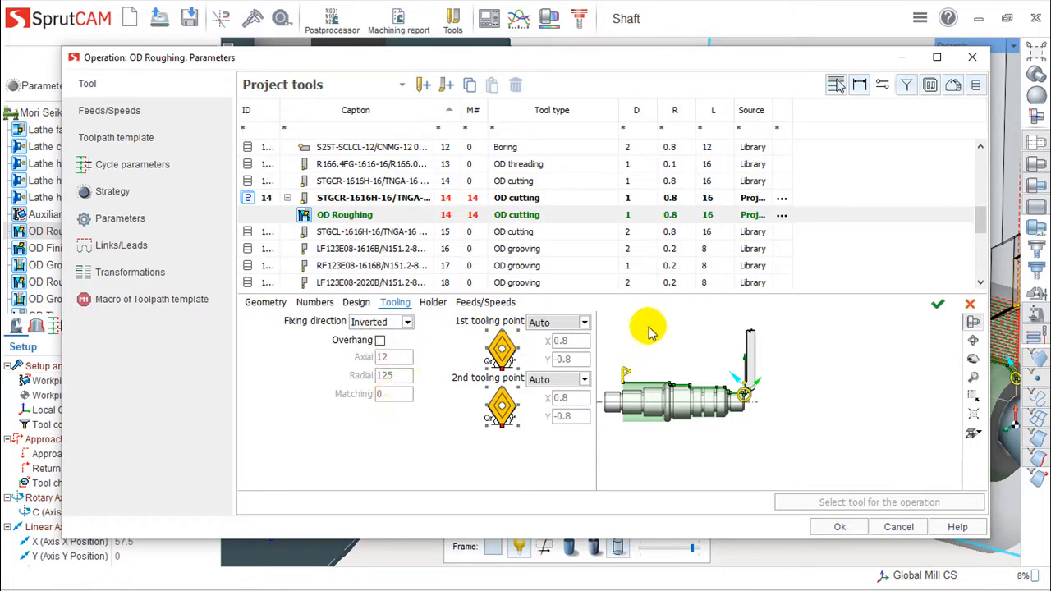
# Review the options for the first tooling point and the tool's holder model and feeds/speeds settings.
pyautogui.click(584, 324)
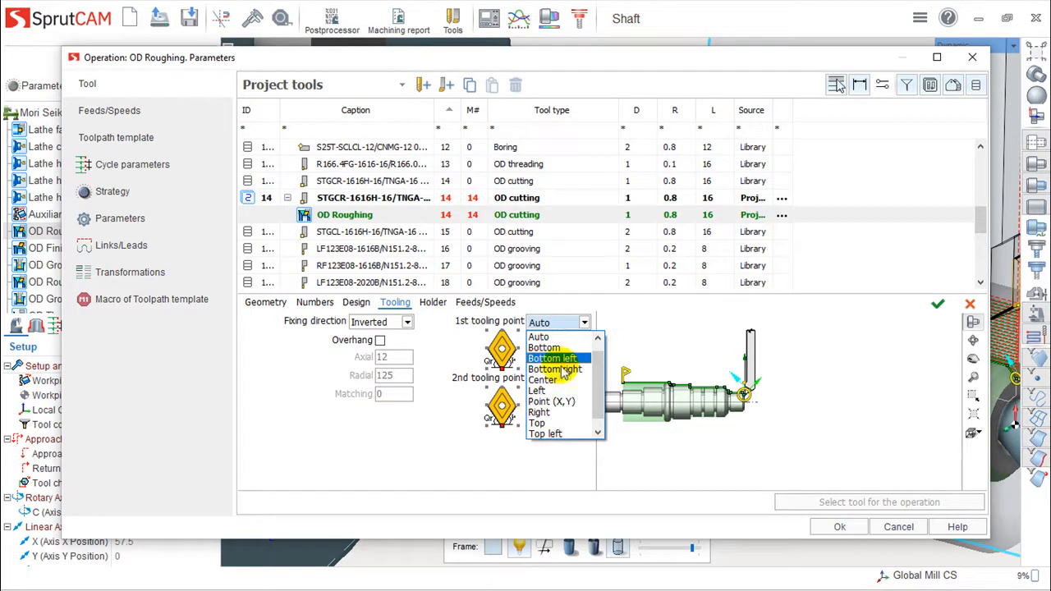
pyautogui.click(711, 320)
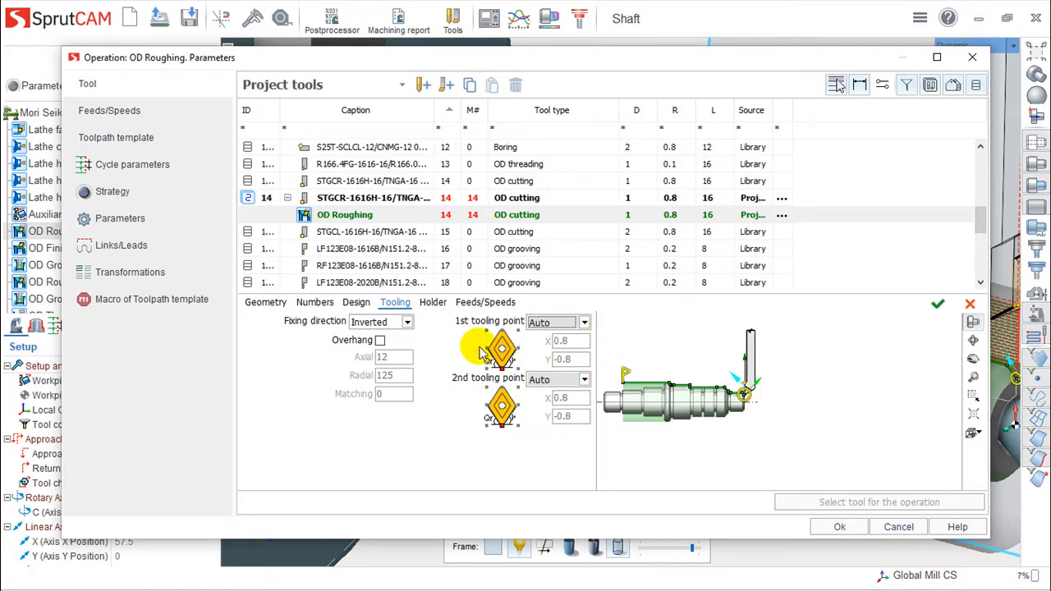
pyautogui.click(432, 303)
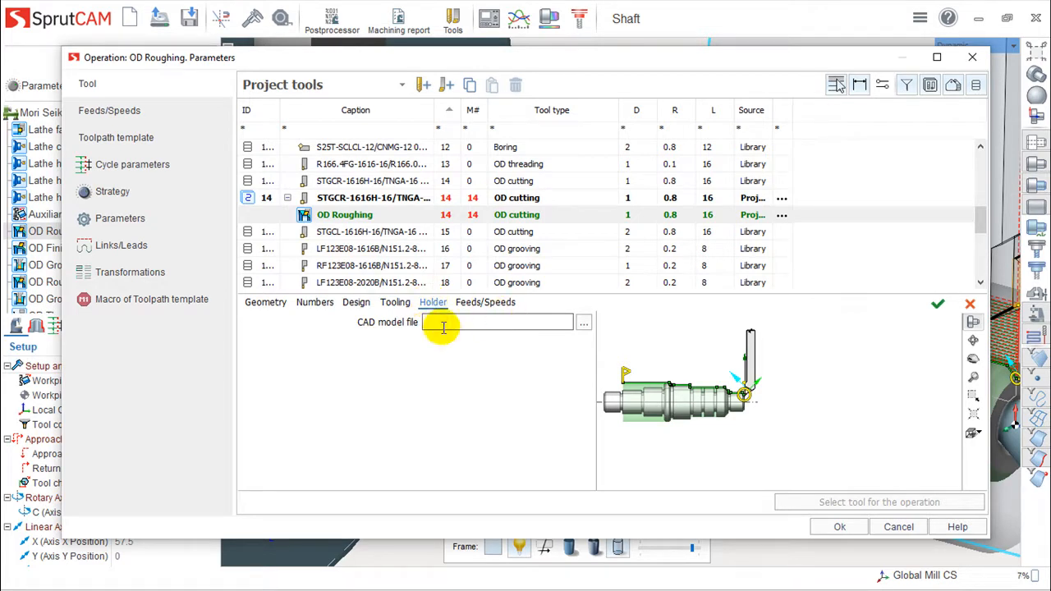
pyautogui.click(488, 303)
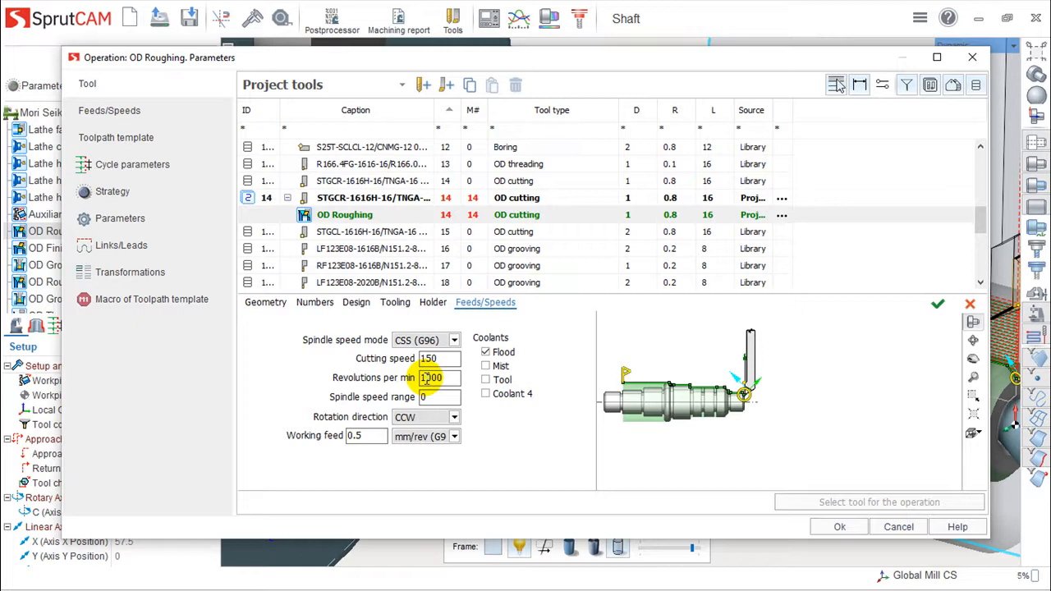
# Examine in the operation's Feeds/Speeds settings which toolpath segments each feed controls, from Cut Feed to Traversal Feed.
pyautogui.click(109, 111)
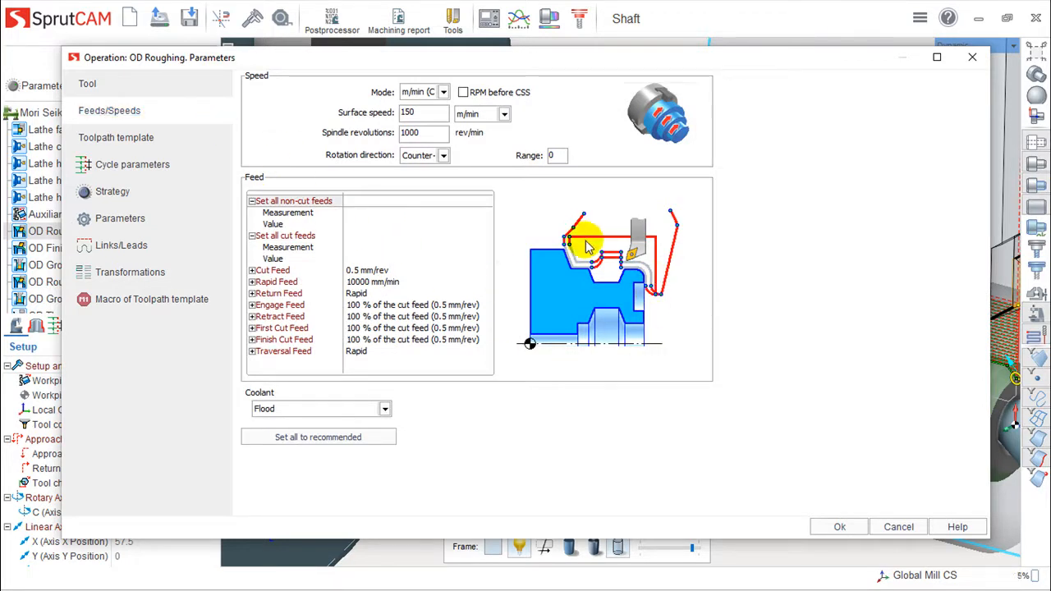
pyautogui.click(287, 236)
pyautogui.click(284, 271)
pyautogui.click(281, 283)
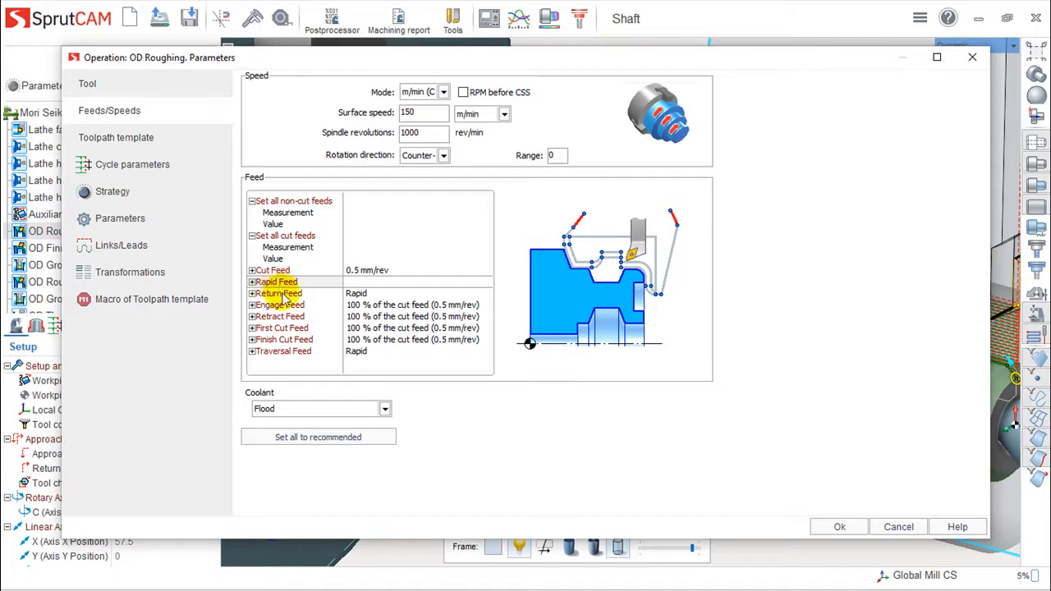
pyautogui.click(286, 294)
pyautogui.click(283, 304)
pyautogui.click(283, 316)
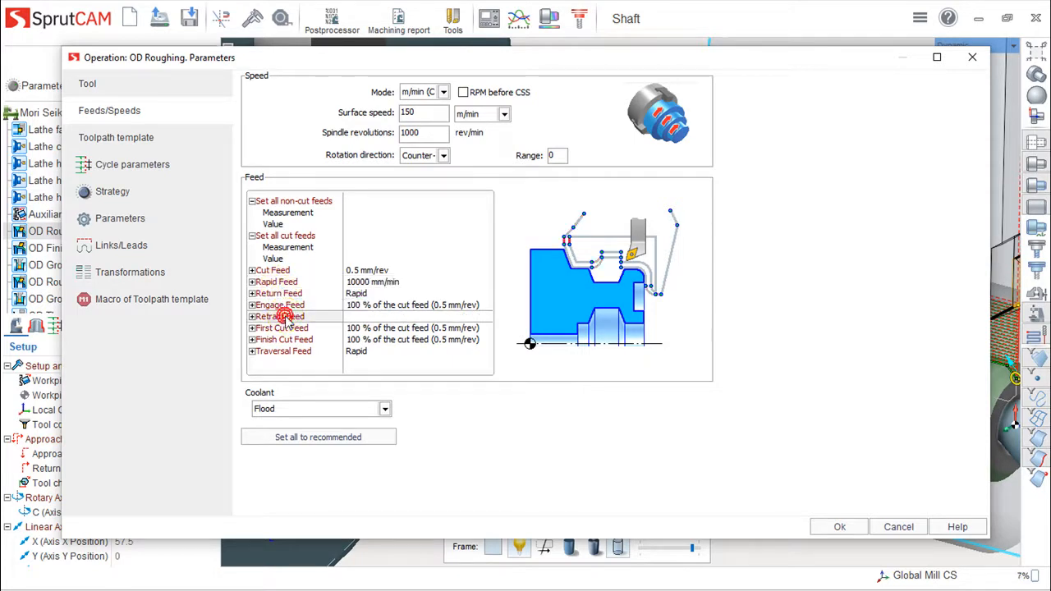
pyautogui.click(282, 327)
pyautogui.click(282, 339)
pyautogui.click(285, 351)
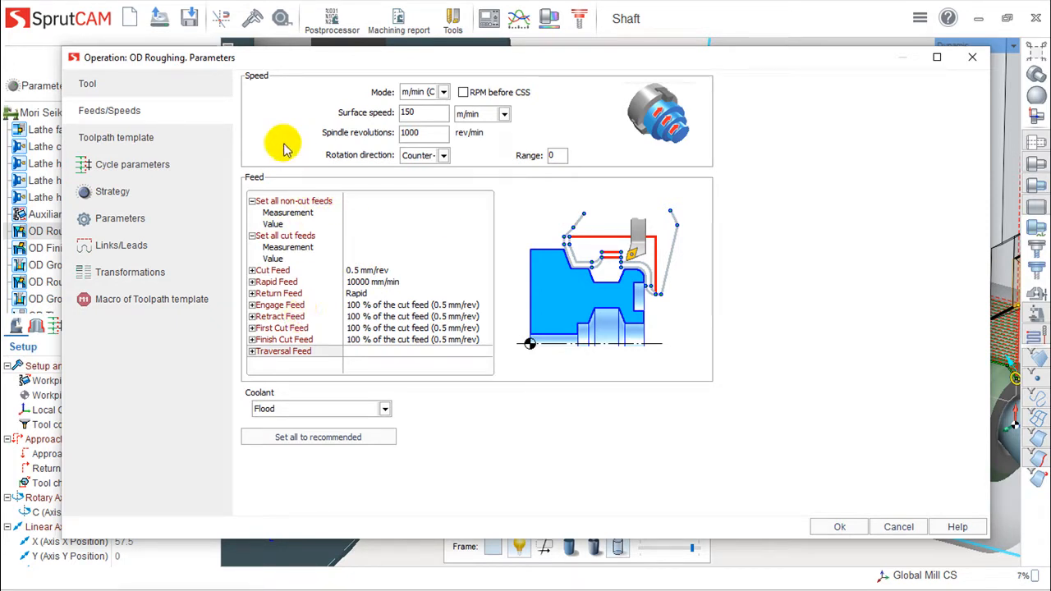
# Review the roughing cycle parameters: step, safe distance, overlap, finish pass, radial and axial stocks, and the direction options.
pyautogui.click(115, 140)
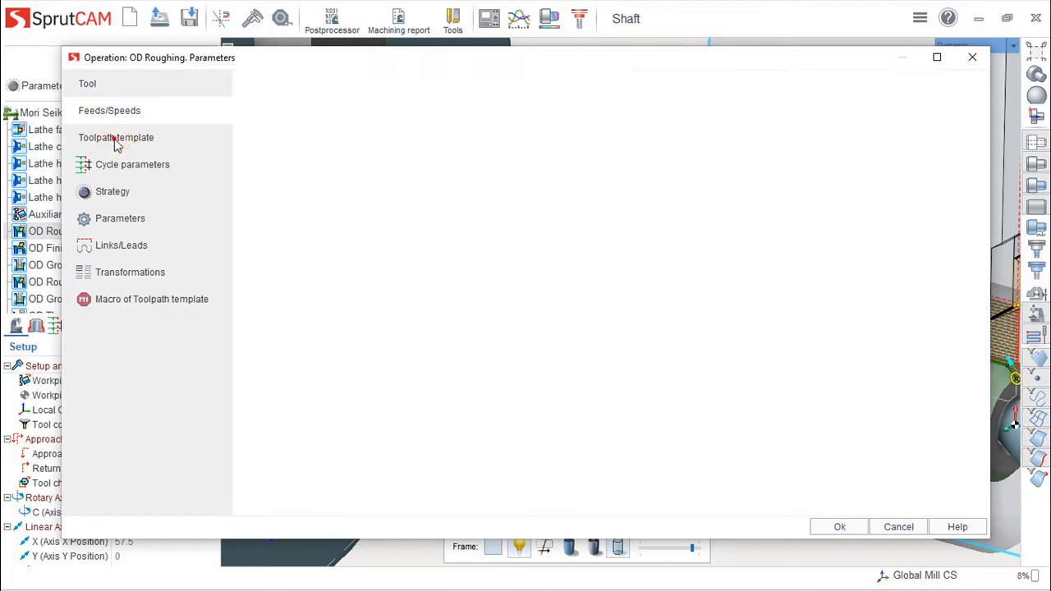
pyautogui.click(115, 164)
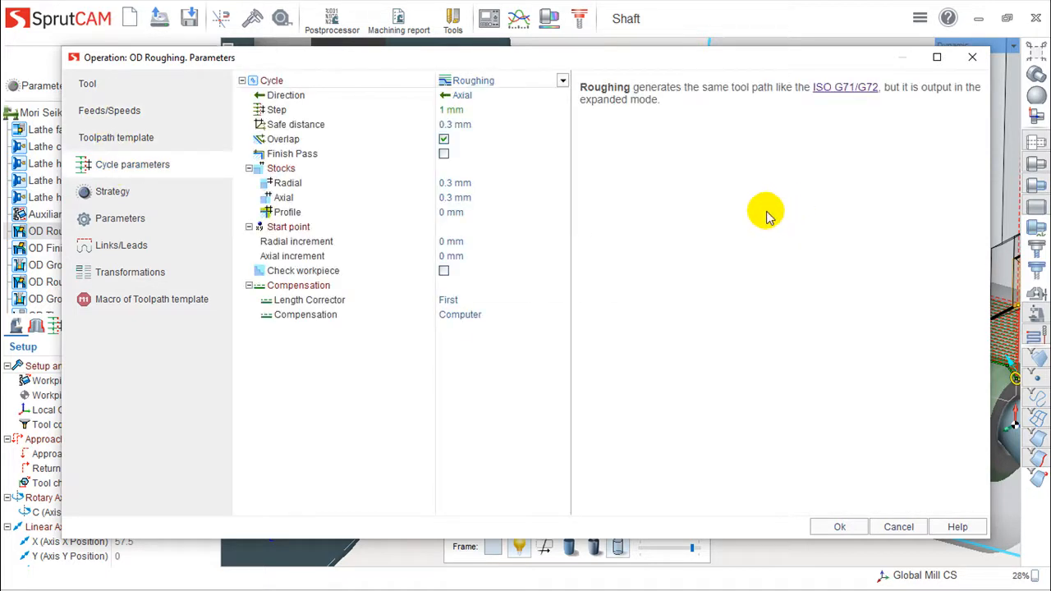
pyautogui.click(266, 108)
pyautogui.click(271, 124)
pyautogui.click(270, 139)
pyautogui.click(277, 151)
pyautogui.click(279, 182)
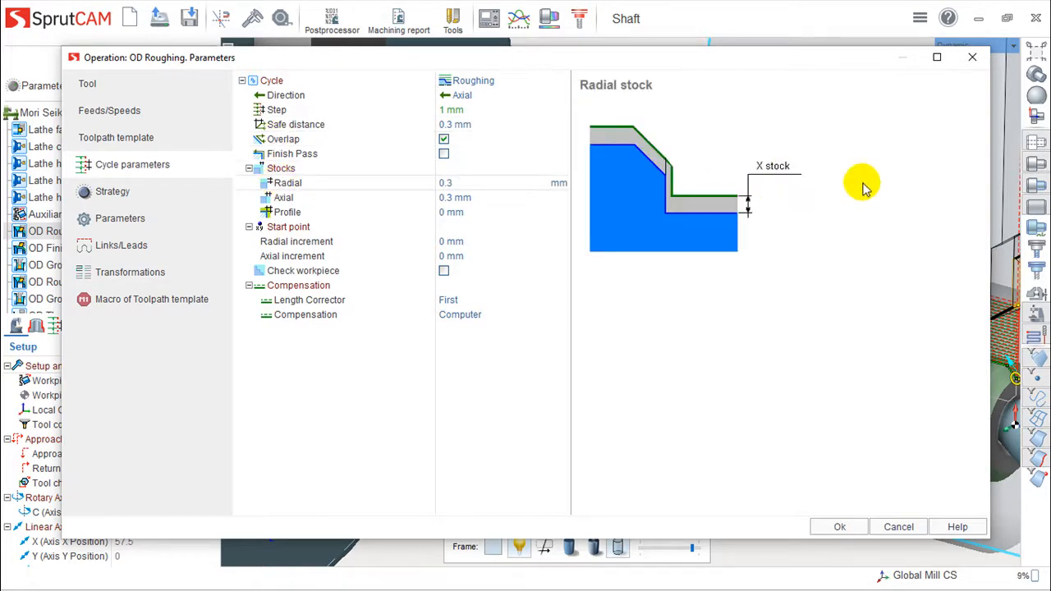
pyautogui.click(277, 197)
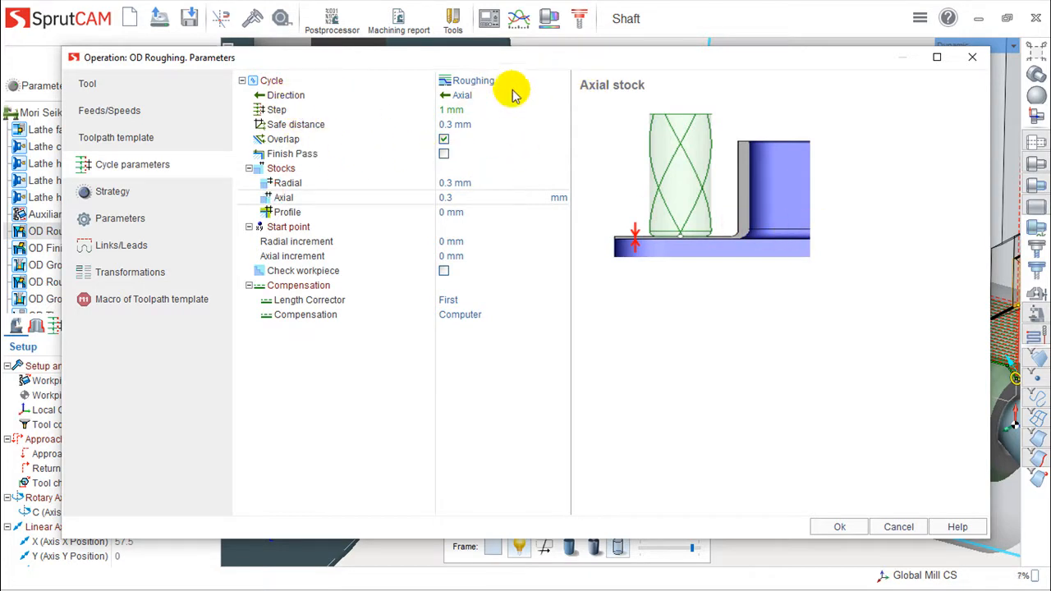
pyautogui.click(563, 94)
pyautogui.click(564, 95)
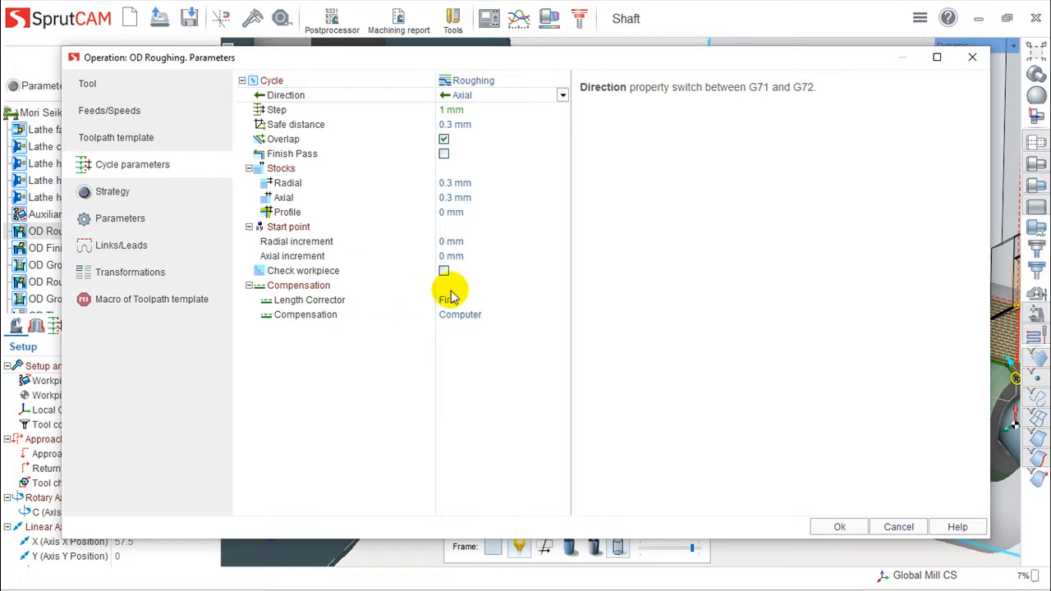
# Review the roughing strategy settings, including the tool angles restriction options and the machining side choices.
pyautogui.click(107, 192)
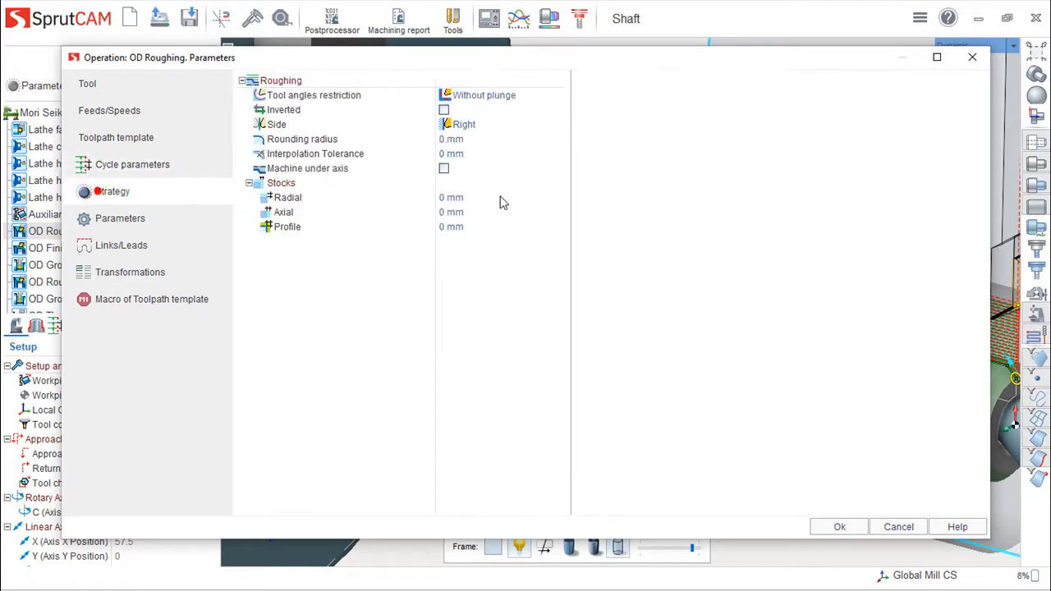
pyautogui.click(545, 95)
pyautogui.click(564, 95)
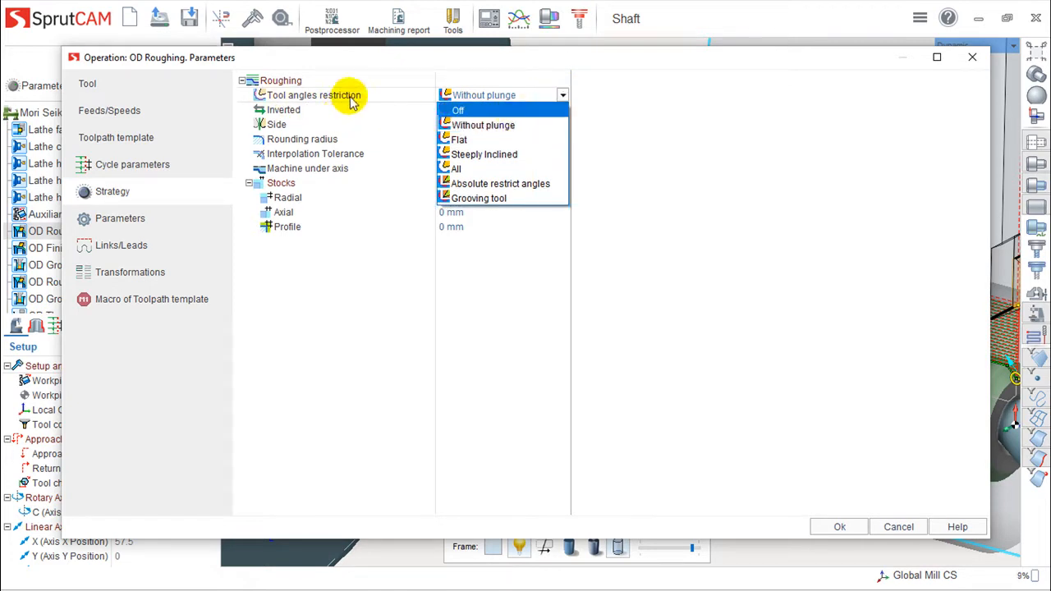
pyautogui.click(312, 109)
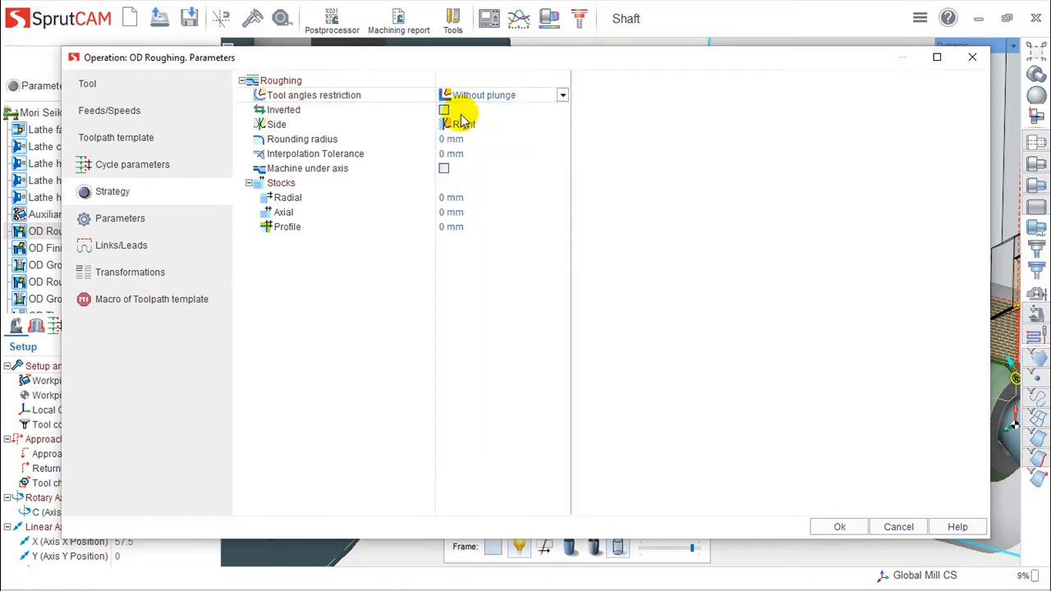
pyautogui.click(481, 124)
pyautogui.click(561, 128)
pyautogui.click(562, 129)
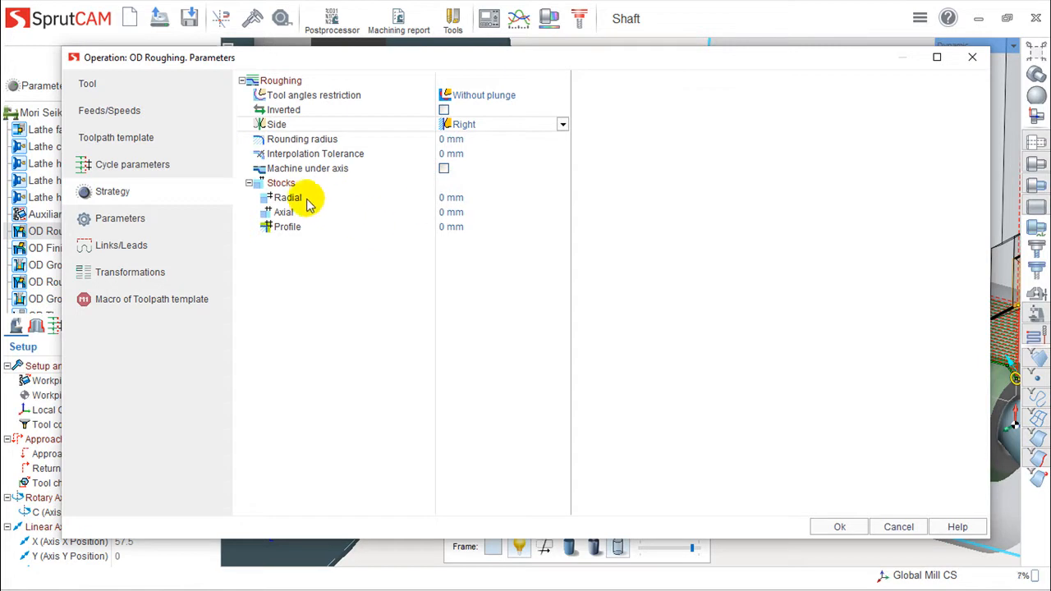
# Review the operation's tolerance and simulation parameters and the approach options for the leads, and cancel the parameters dialog.
pyautogui.click(115, 217)
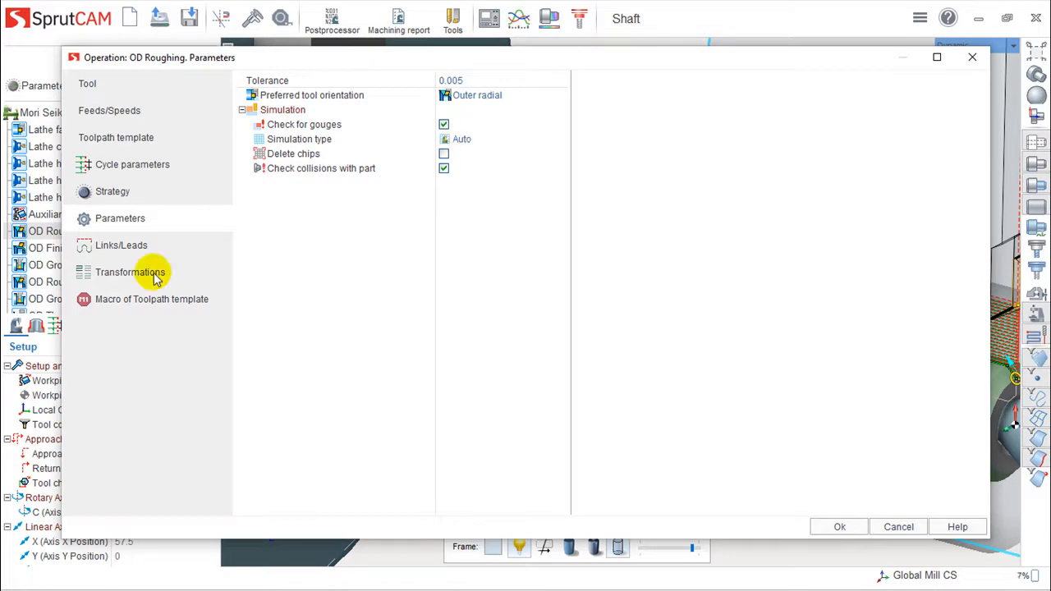
pyautogui.click(119, 248)
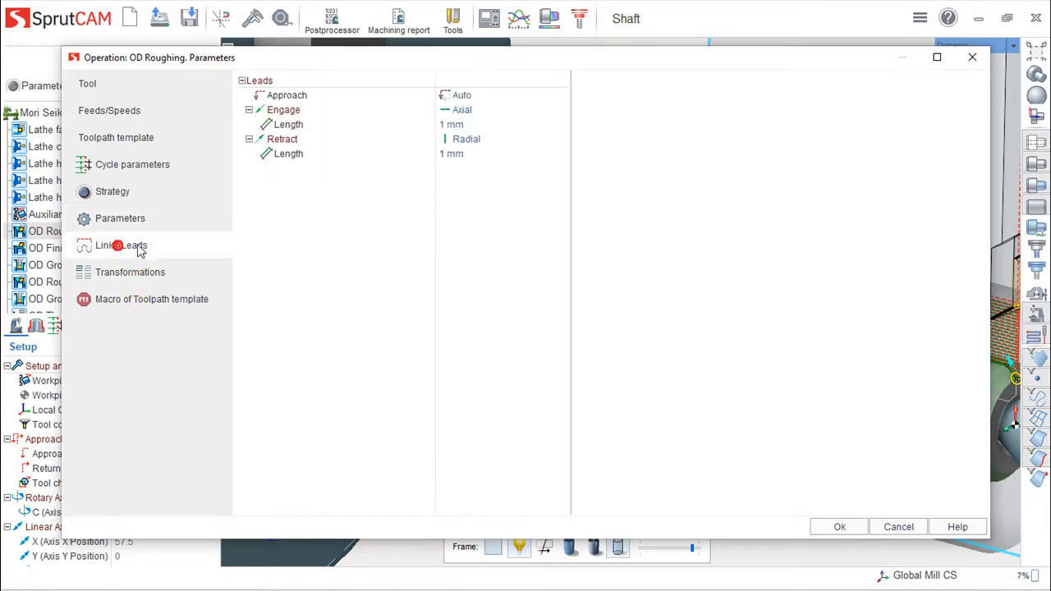
pyautogui.click(515, 99)
pyautogui.click(563, 94)
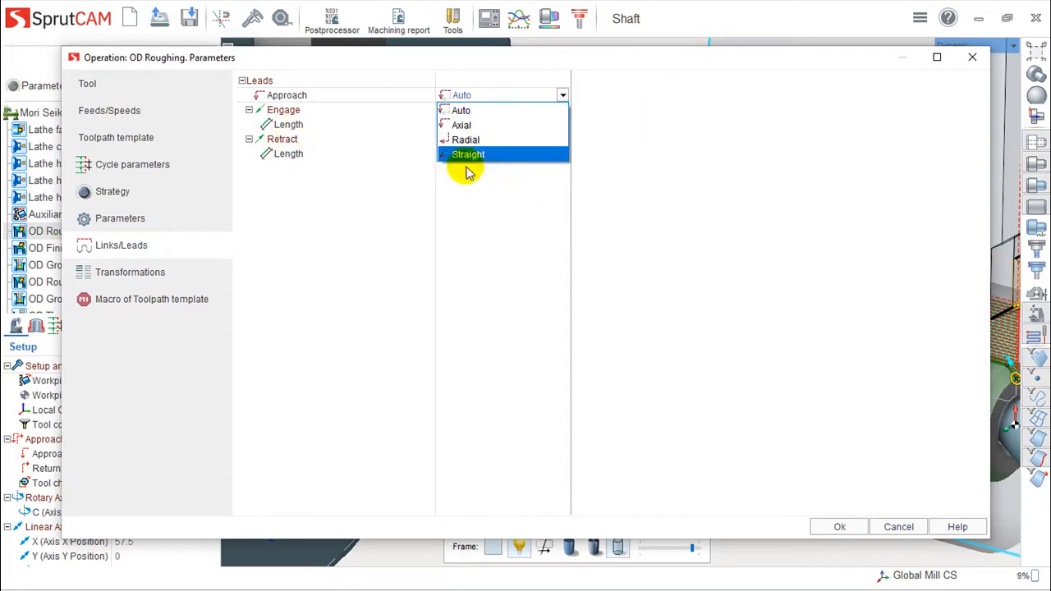
pyautogui.click(780, 159)
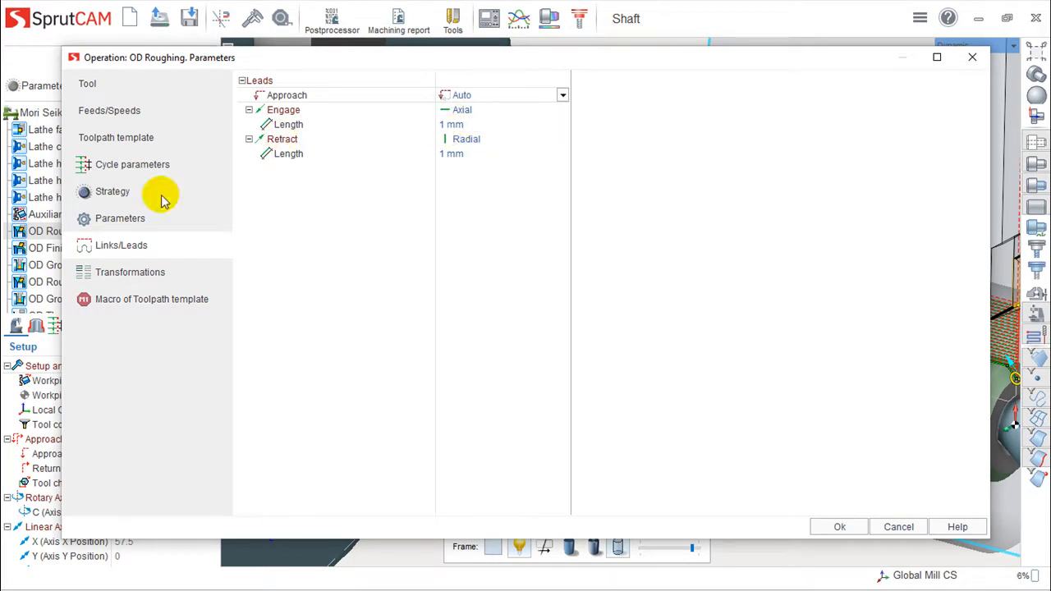
pyautogui.click(897, 530)
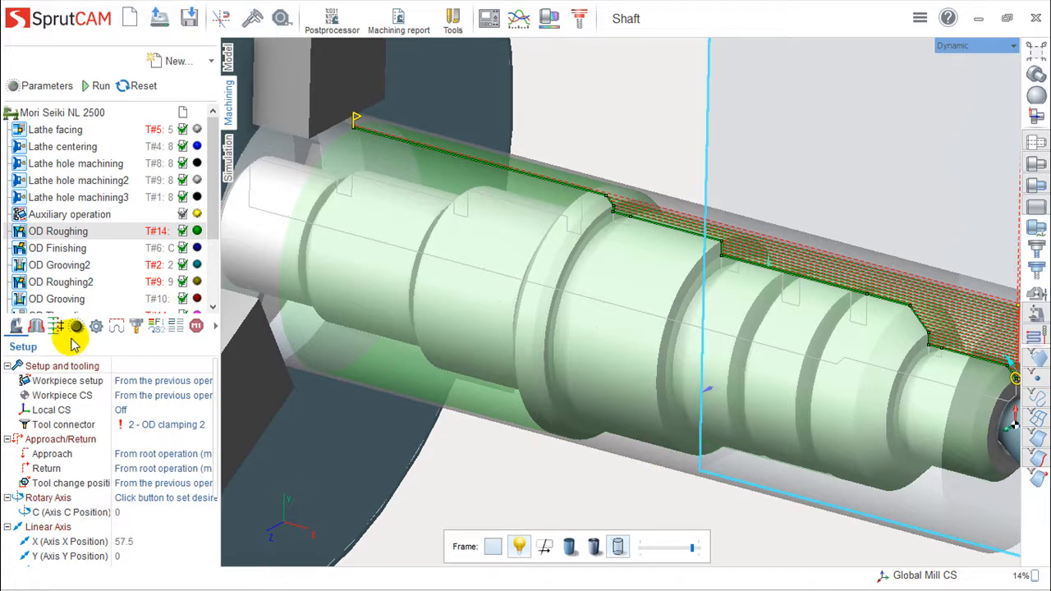
# Examine the OD Roughing toolpath along the shaft, from the chuck end to the tailstock center.
pyautogui.scroll(-1, 371, 295)
pyautogui.moveTo(514, 297); pyautogui.dragTo(480, 292, button='middle')
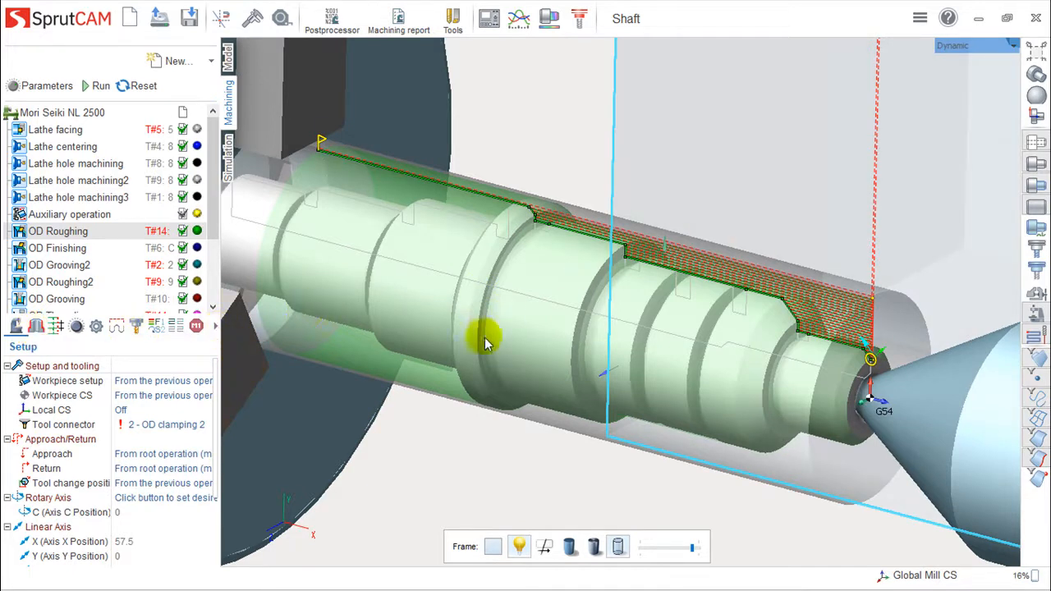
pyautogui.scroll(-1, 446, 328)
pyautogui.scroll(2, 482, 334)
pyautogui.moveTo(482, 334)
pyautogui.mouseDown(button='middle')
pyautogui.moveTo(584, 333)
pyautogui.moveTo(504, 344)
pyautogui.moveTo(485, 319)
pyautogui.moveTo(460, 340)
pyautogui.moveTo(492, 343)
pyautogui.mouseUp(button='middle')
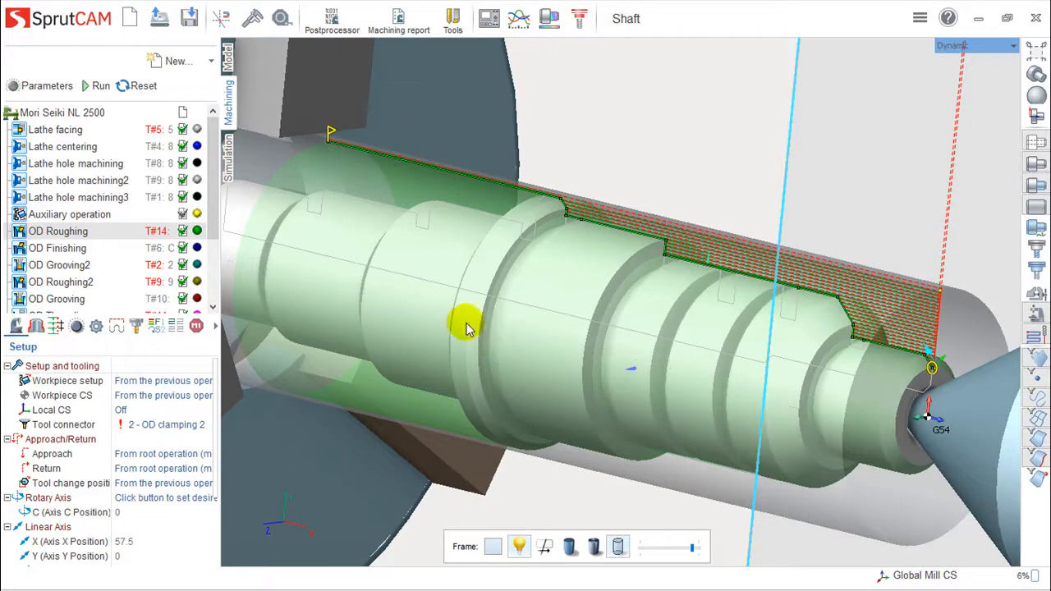
pyautogui.scroll(-2, 786, 335)
pyautogui.moveTo(786, 335); pyautogui.dragTo(895, 336, button='middle')
pyautogui.scroll(1, 794, 365)
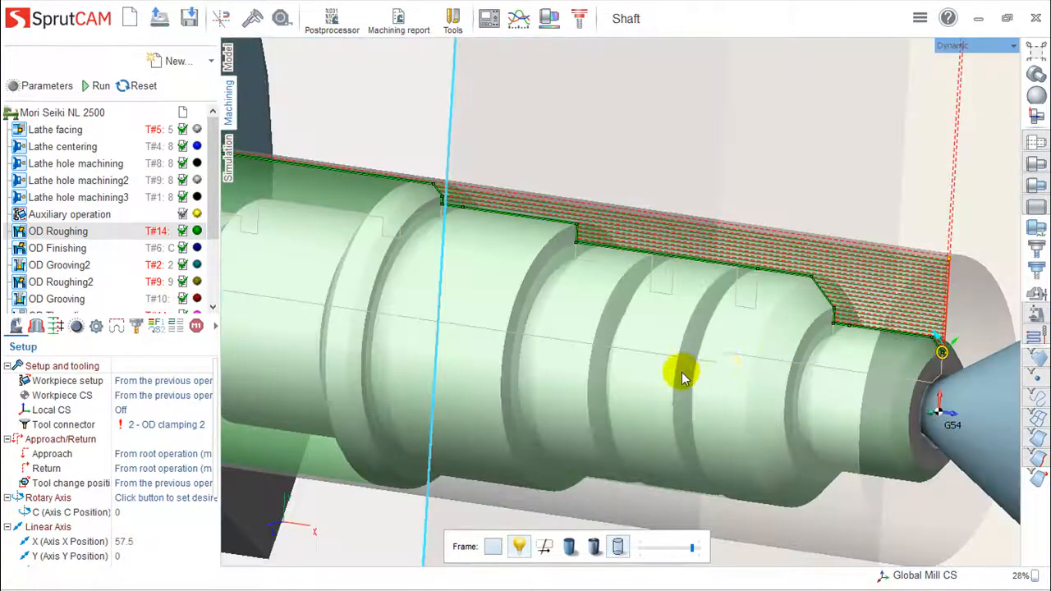
pyautogui.scroll(-2, 685, 378)
pyautogui.moveTo(663, 370); pyautogui.dragTo(706, 361, button='middle')
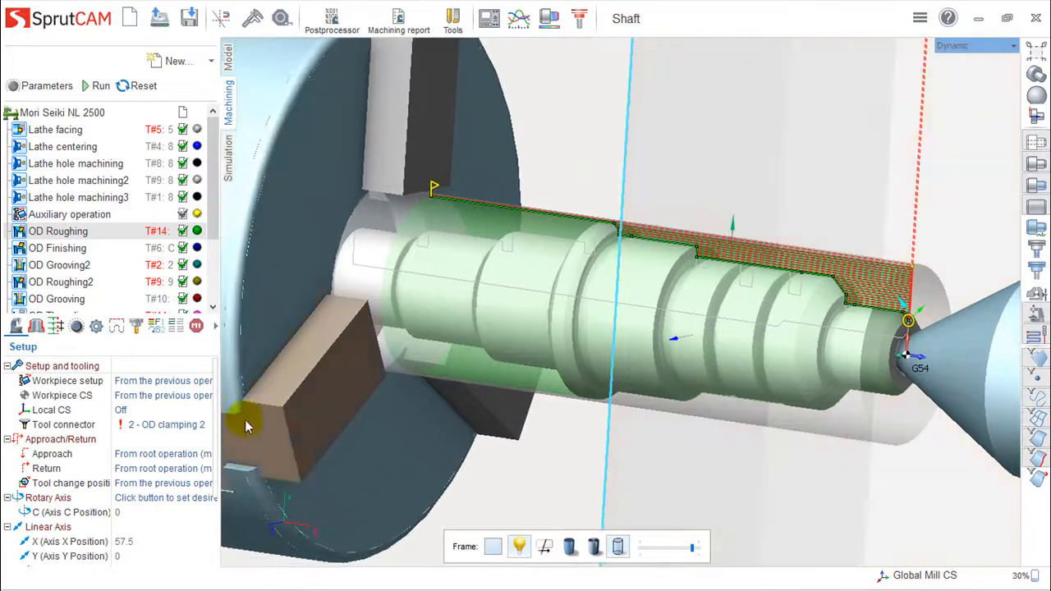
# Show the OD Roughing operation's job assignment and display the shaft in a lengthwise section.
pyautogui.click(36, 327)
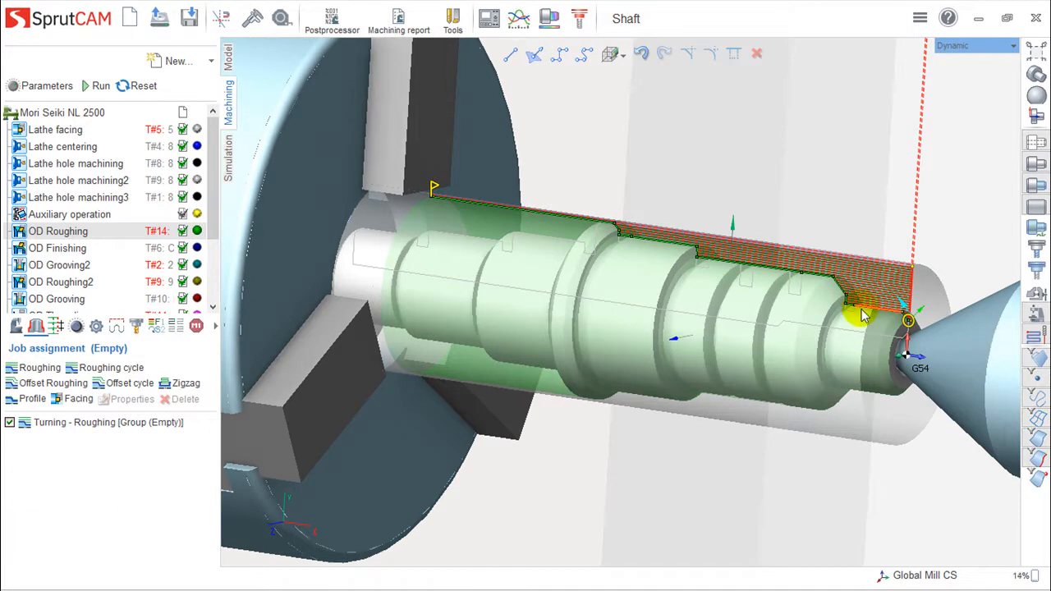
pyautogui.scroll(3, 829, 317)
pyautogui.click(1037, 88)
pyautogui.click(1036, 75)
pyautogui.click(1001, 132)
pyautogui.moveTo(632, 326); pyautogui.dragTo(617, 346)
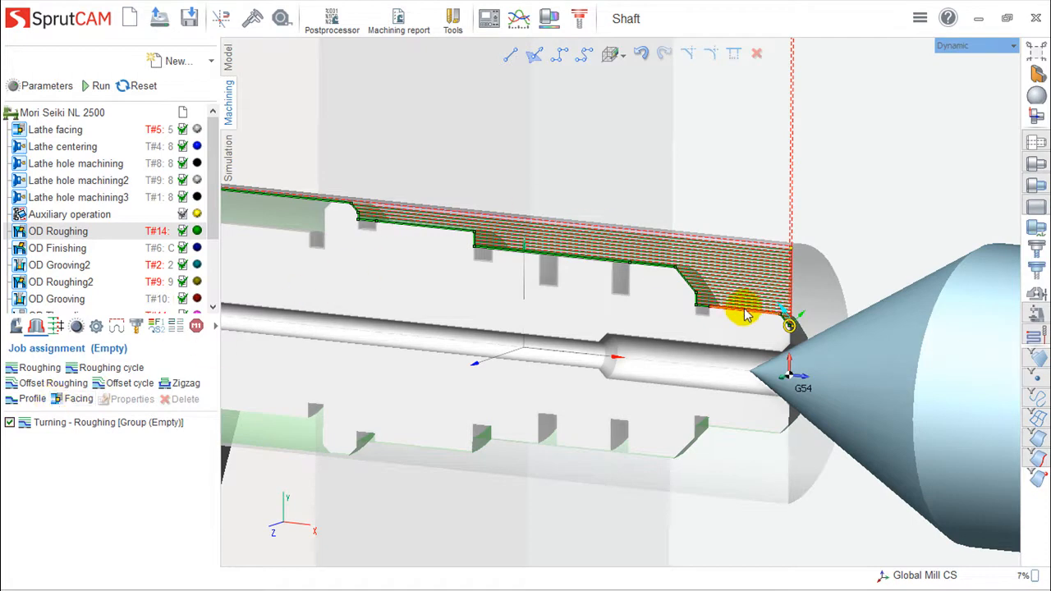
# Examine how the roughing passes follow the sectioned shaft profile around the grooves and chamfers, and how the part sits in the machine.
pyautogui.scroll(3, 702, 304)
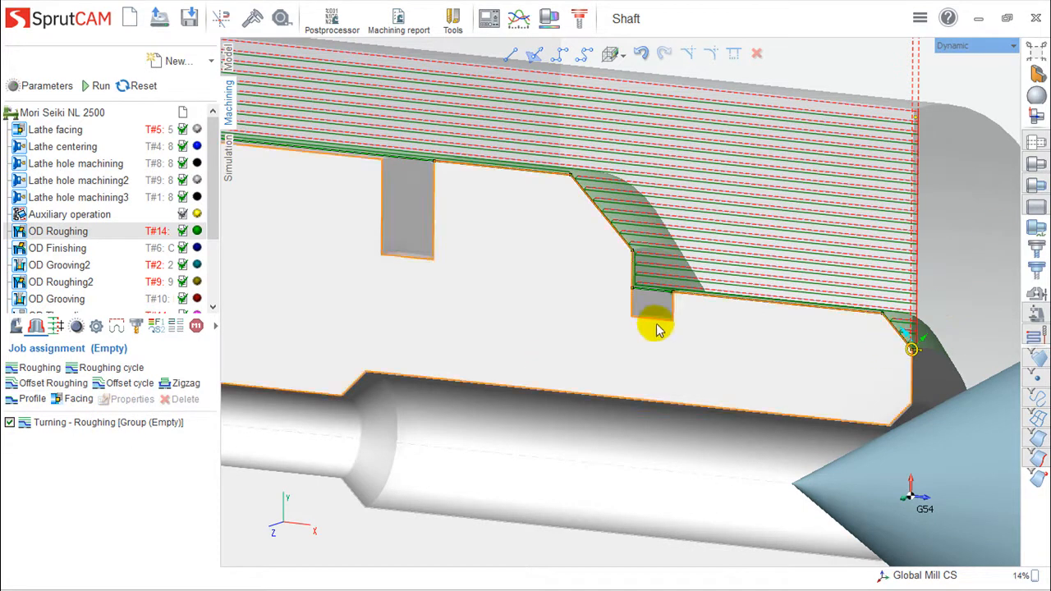
pyautogui.scroll(-3, 725, 277)
pyautogui.moveTo(402, 351); pyautogui.dragTo(465, 365, button='middle')
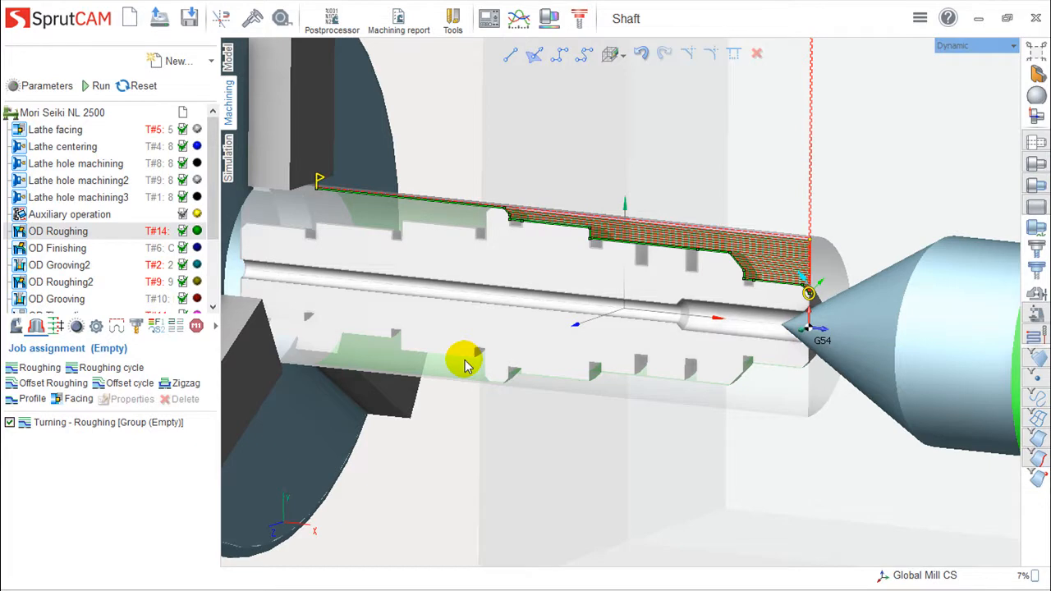
pyautogui.scroll(-3, 479, 338)
pyautogui.moveTo(479, 337); pyautogui.dragTo(526, 300, button='right')
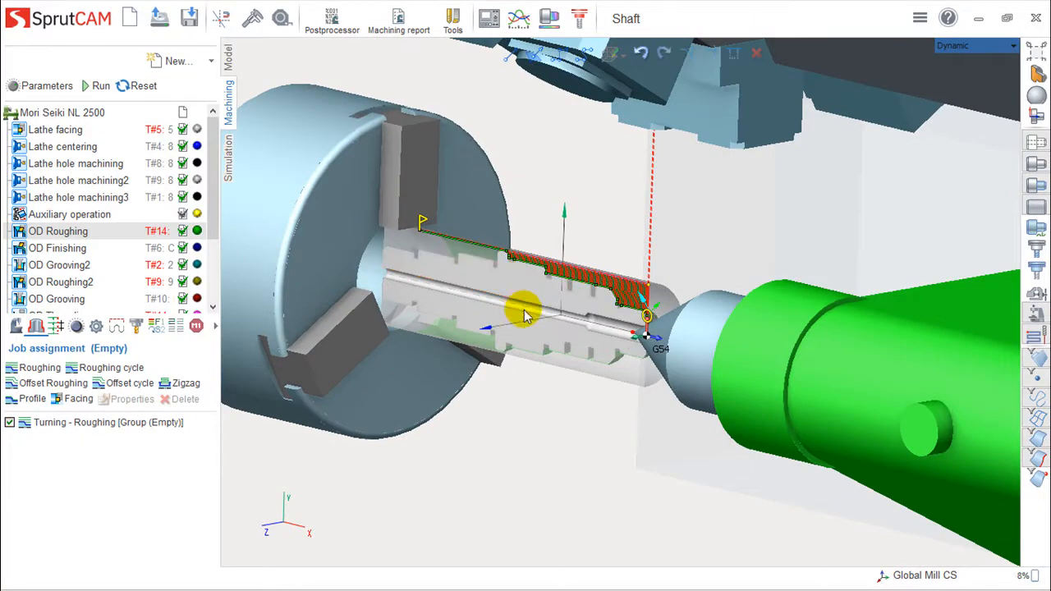
pyautogui.scroll(4, 513, 310)
pyautogui.moveTo(516, 321)
pyautogui.mouseDown(button='right')
pyautogui.moveTo(544, 317)
pyautogui.moveTo(526, 326)
pyautogui.mouseUp(button='right')
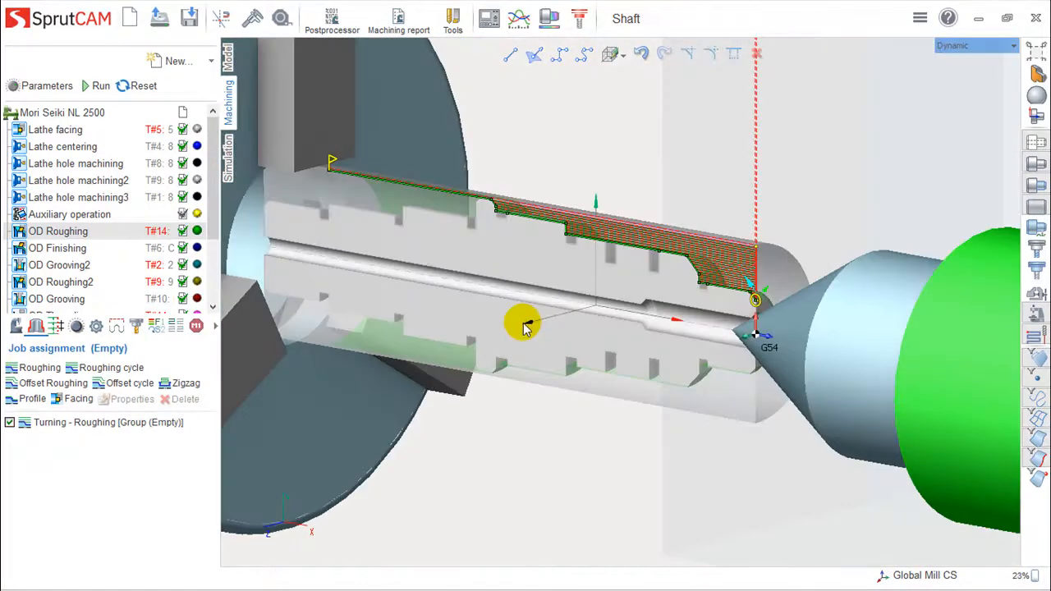